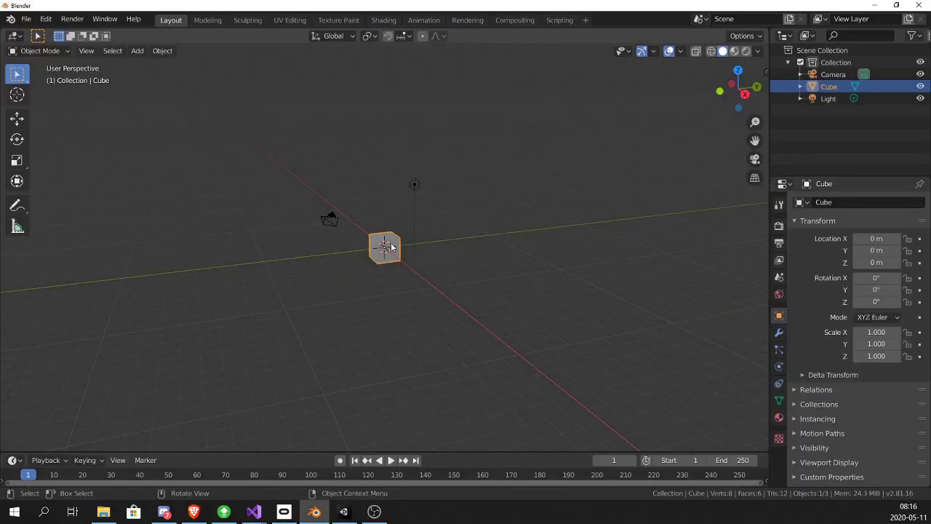
# Delete the default cube and import the girl scout character from its FBX file
pyautogui.rightClick(391, 242)
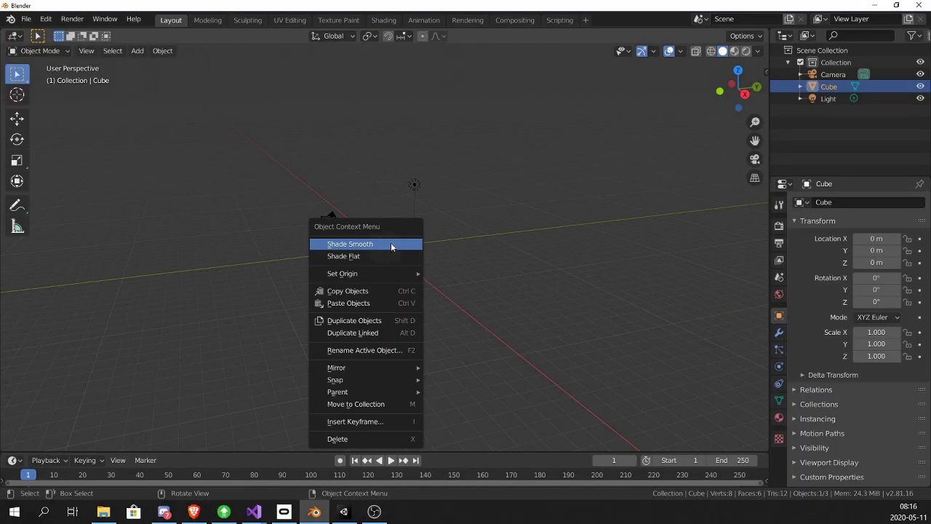
pyautogui.click(379, 436)
pyautogui.click(25, 19)
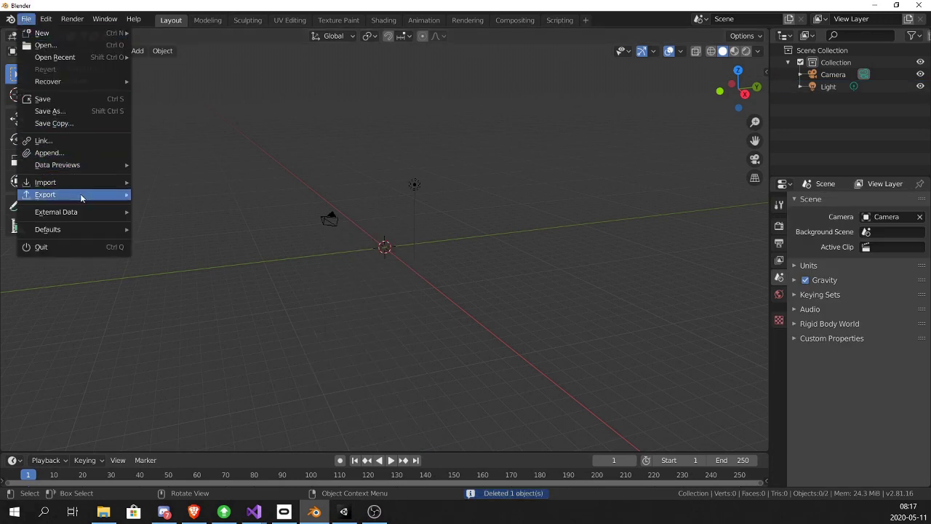
pyautogui.moveTo(80, 194)
pyautogui.click(191, 256)
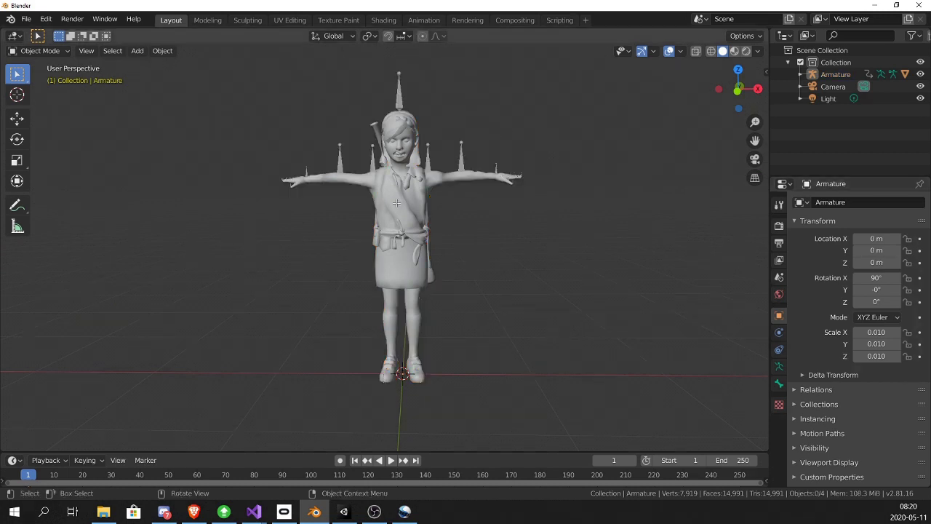
# Put the GirlScout mesh in Edit Mode and select all of its geometry
pyautogui.click(393, 201)
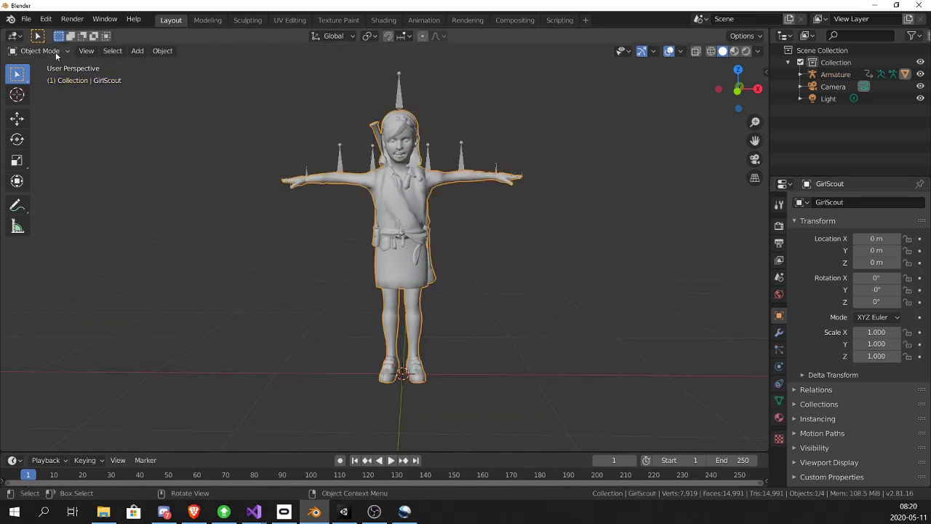
pyautogui.click(53, 50)
pyautogui.click(43, 77)
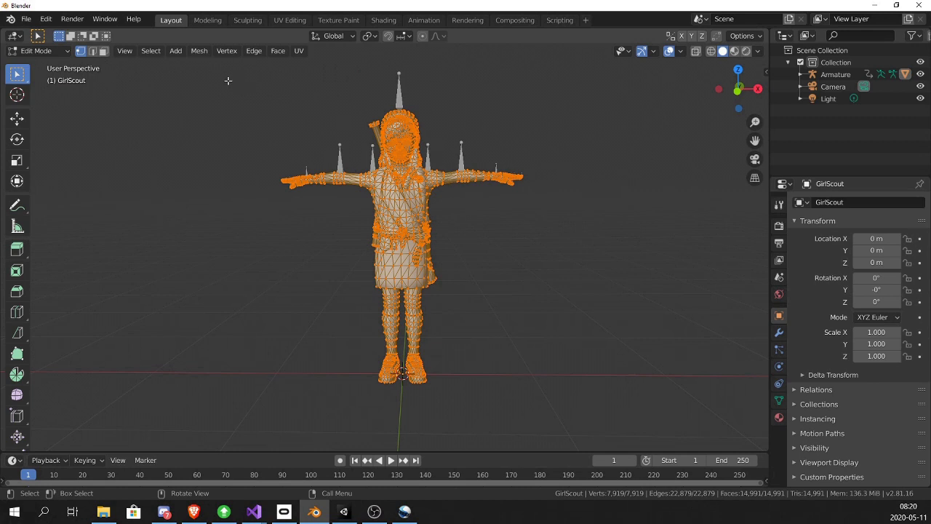
pyautogui.click(151, 51)
pyautogui.click(171, 66)
# Bisect the mesh with a vertical cut across the character's left arm near the elbow
pyautogui.click(18, 333)
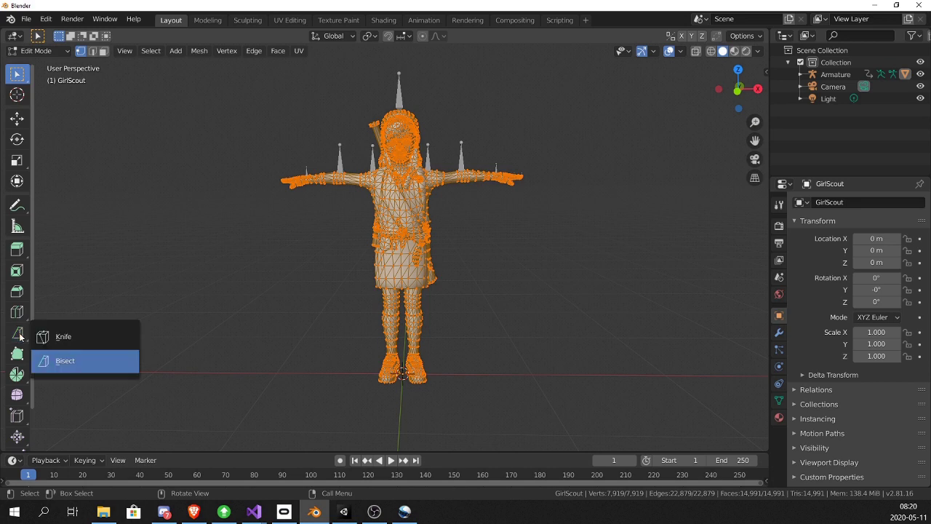
pyautogui.click(83, 361)
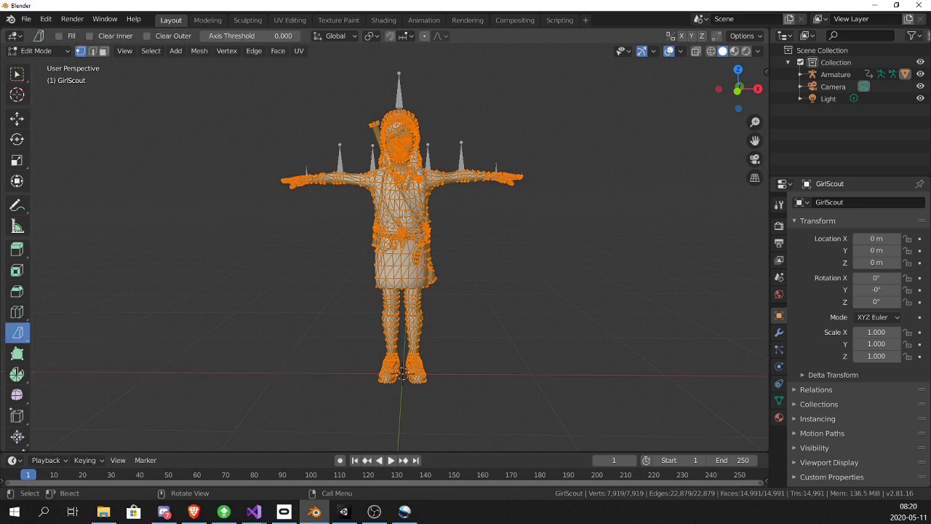
pyautogui.scroll(3, 404, 215)
pyautogui.moveTo(502, 87); pyautogui.dragTo(502, 109)
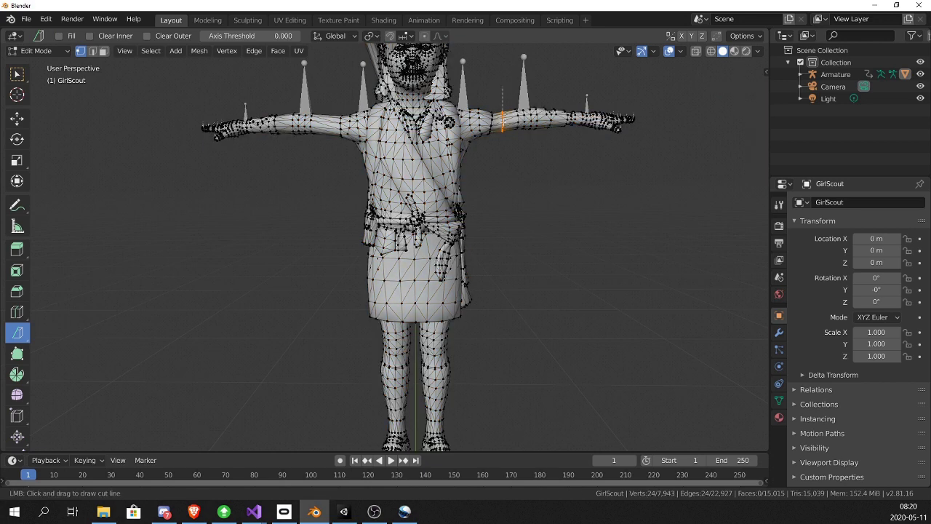
pyautogui.moveTo(501, 143); pyautogui.dragTo(501, 143)
pyautogui.moveTo(540, 143); pyautogui.dragTo(502, 148, button='middle')
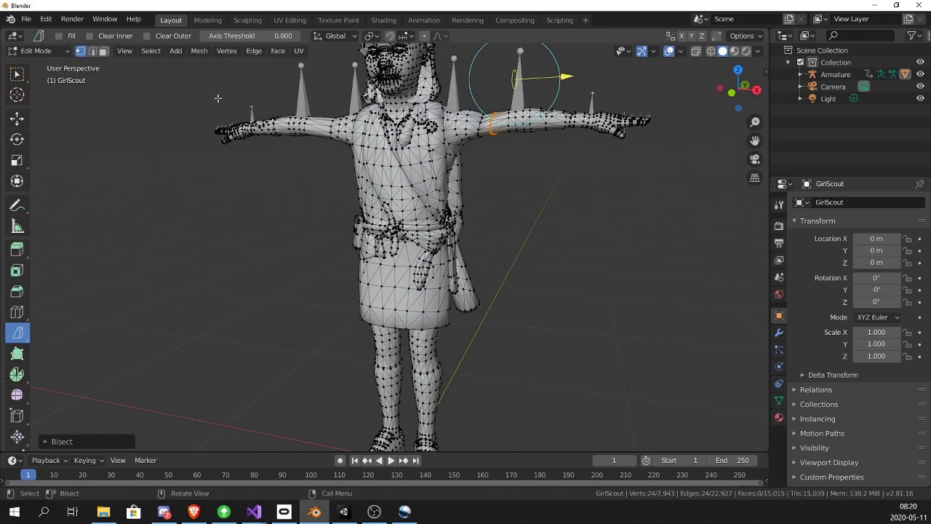
# Select the inner region of the cut loop so the forearm and hand are selected
pyautogui.click(150, 53)
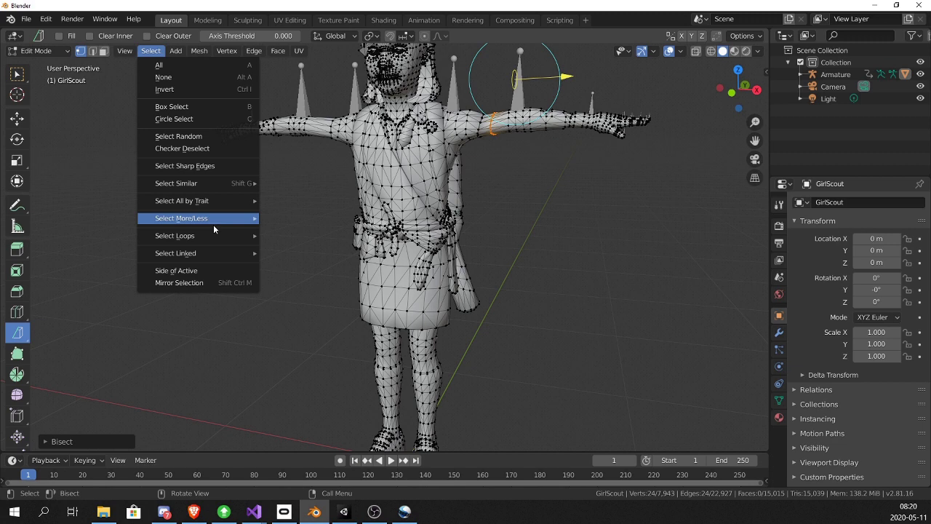
pyautogui.moveTo(230, 237)
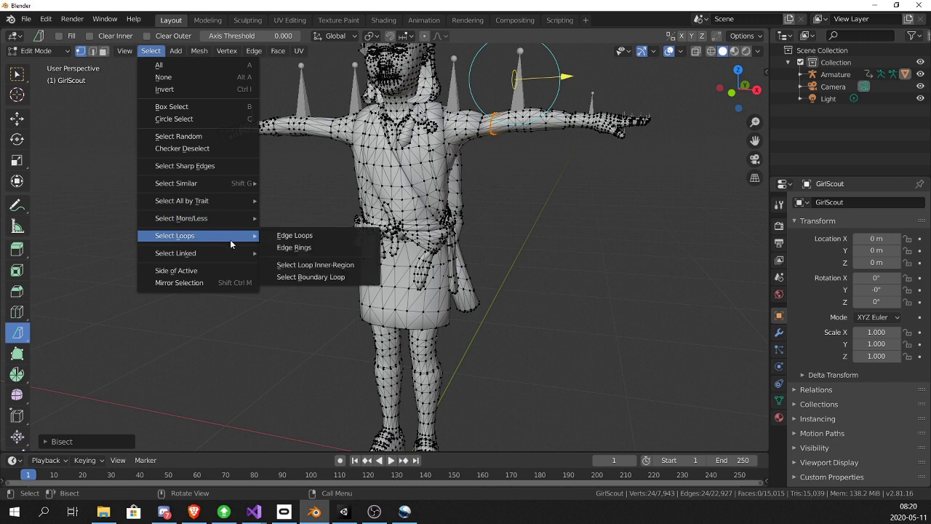
pyautogui.click(310, 266)
pyautogui.moveTo(493, 156); pyautogui.dragTo(575, 179, button='middle')
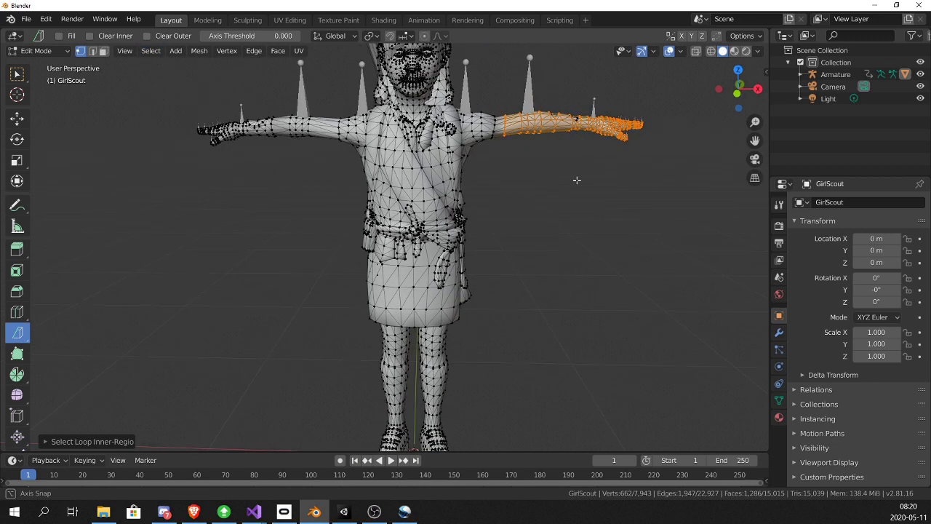
# Separate the selected forearm and hand into their own object and return to Object Mode
pyautogui.click(199, 51)
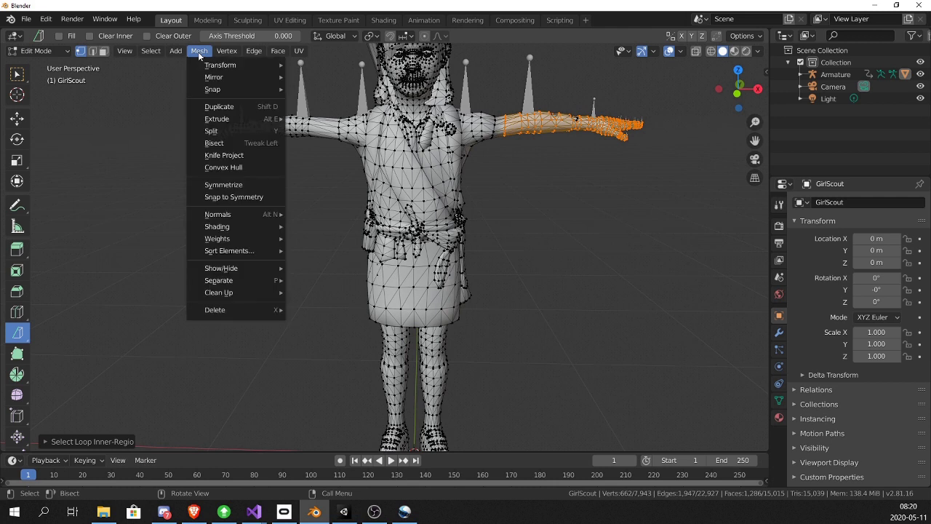
pyautogui.moveTo(205, 65)
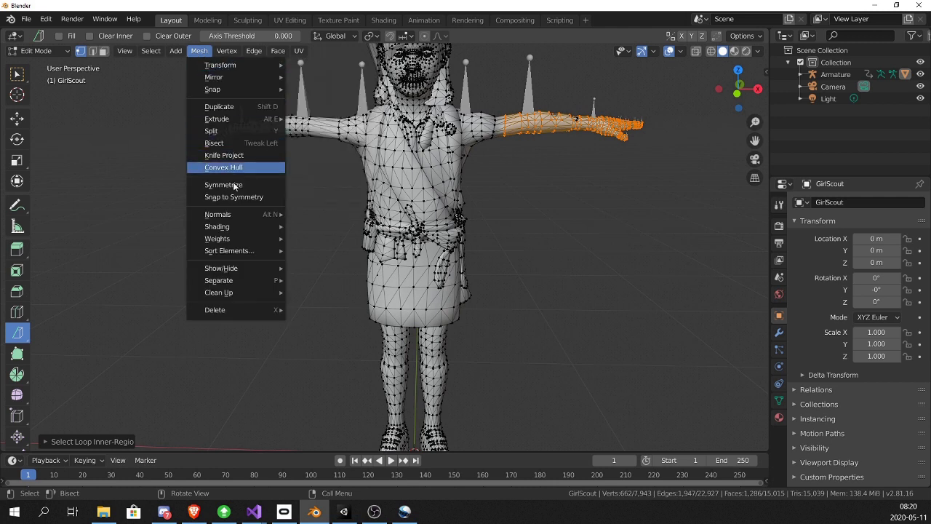
pyautogui.moveTo(260, 280)
pyautogui.click(320, 282)
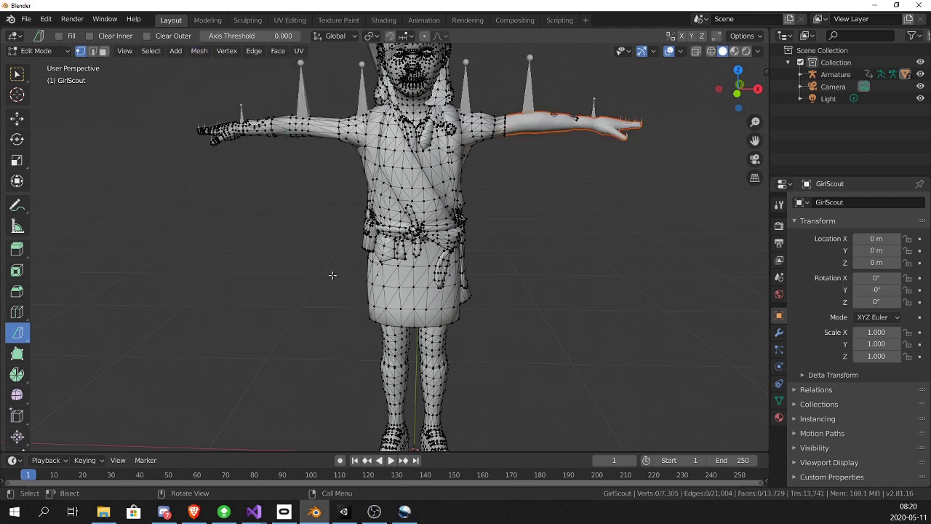
pyautogui.moveTo(598, 163); pyautogui.dragTo(578, 154, button='middle')
pyautogui.click(17, 117)
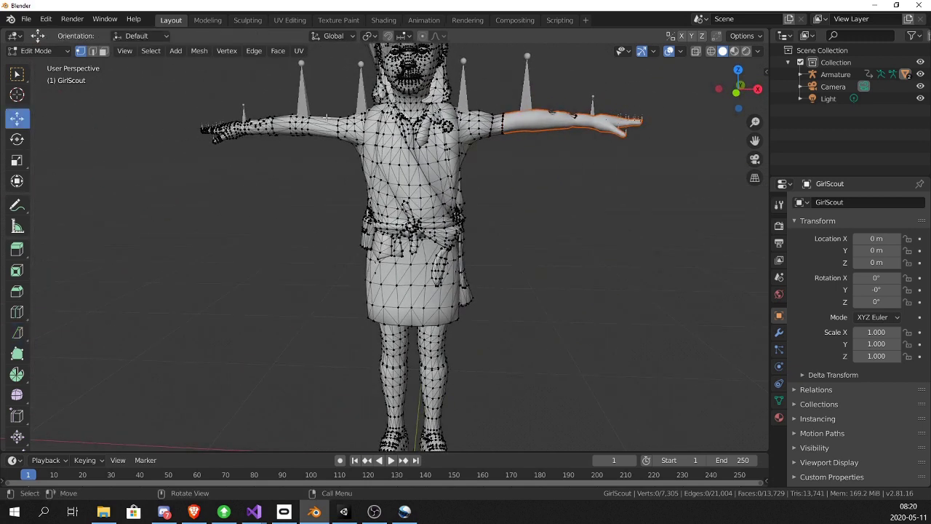
pyautogui.click(49, 52)
pyautogui.click(46, 63)
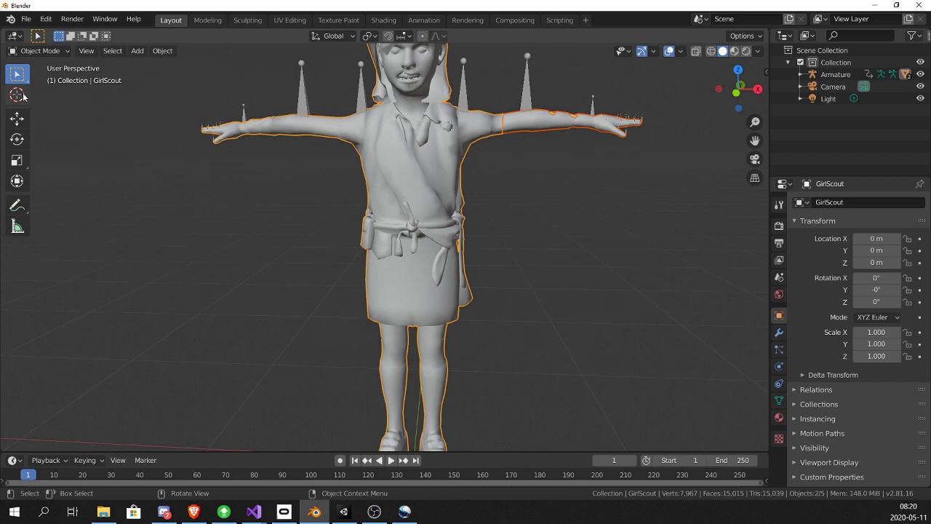
# Move only the separated forearm about 10 m along X, away from the upper arm
pyautogui.click(20, 122)
pyautogui.scroll(-1, 482, 330)
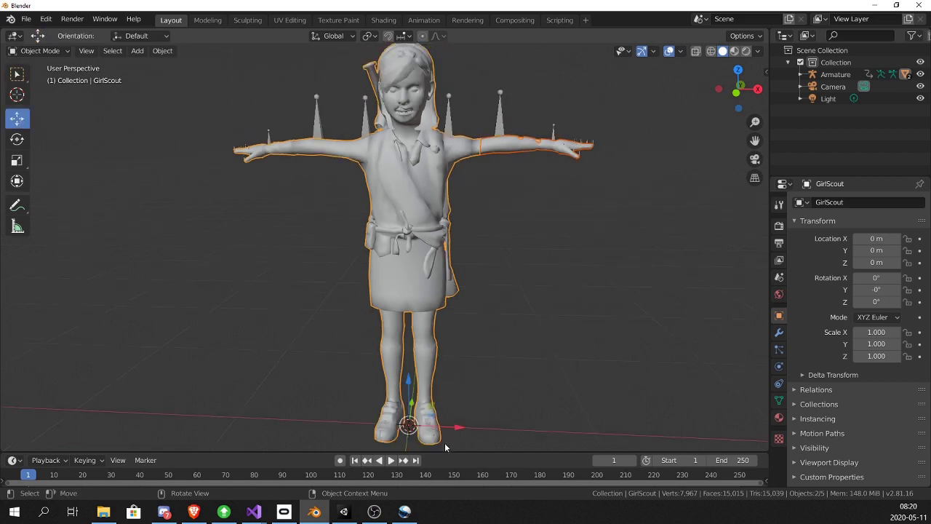
pyautogui.moveTo(449, 430); pyautogui.dragTo(500, 431)
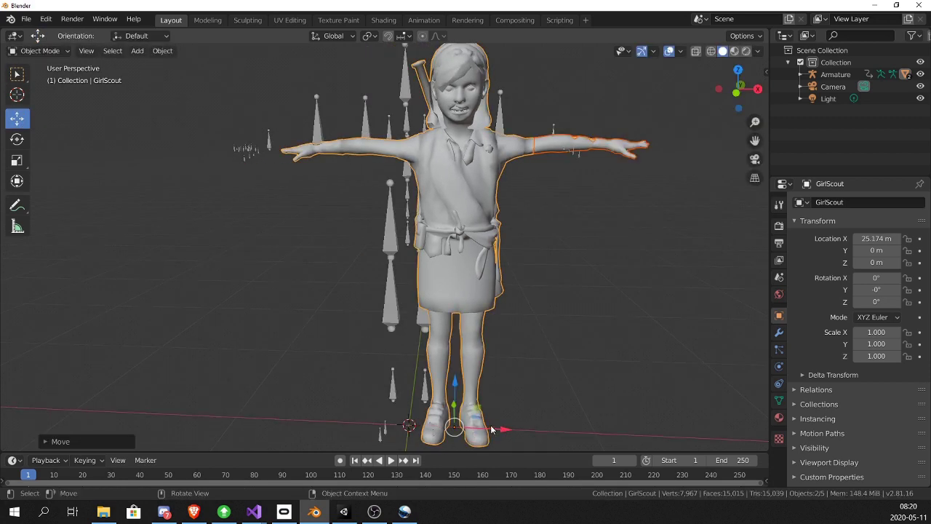
pyautogui.hotkey('ctrl', 'z')
pyautogui.click(512, 144)
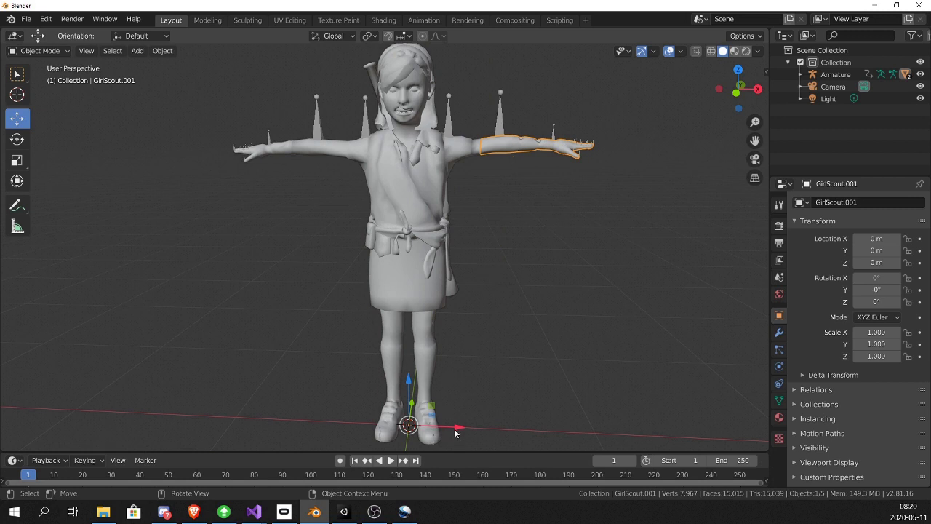
pyautogui.moveTo(455, 433); pyautogui.dragTo(535, 161)
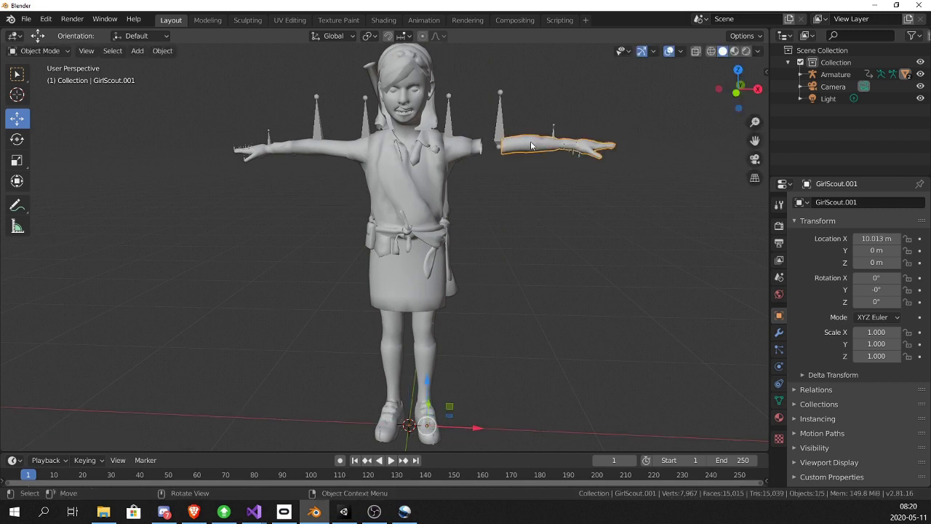
# Set the forearm's origin to its geometry and move it clear of the body, to about X 121.9 m and Z 20.3 m
pyautogui.click(162, 50)
pyautogui.moveTo(196, 78)
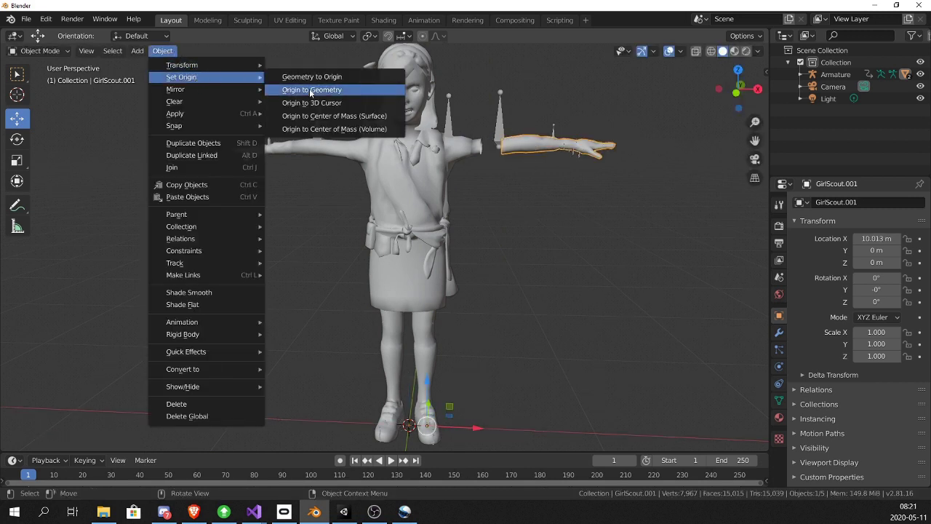
pyautogui.click(325, 92)
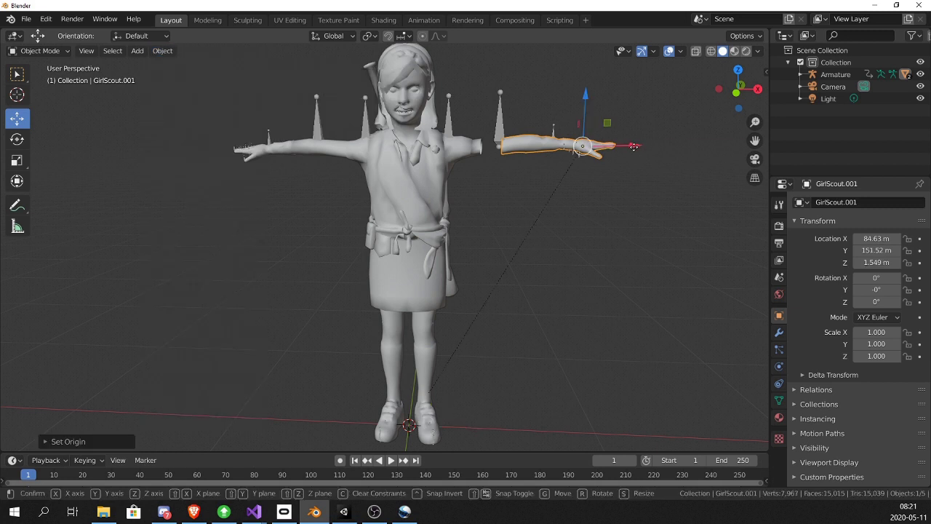
pyautogui.moveTo(587, 145); pyautogui.dragTo(564, 152)
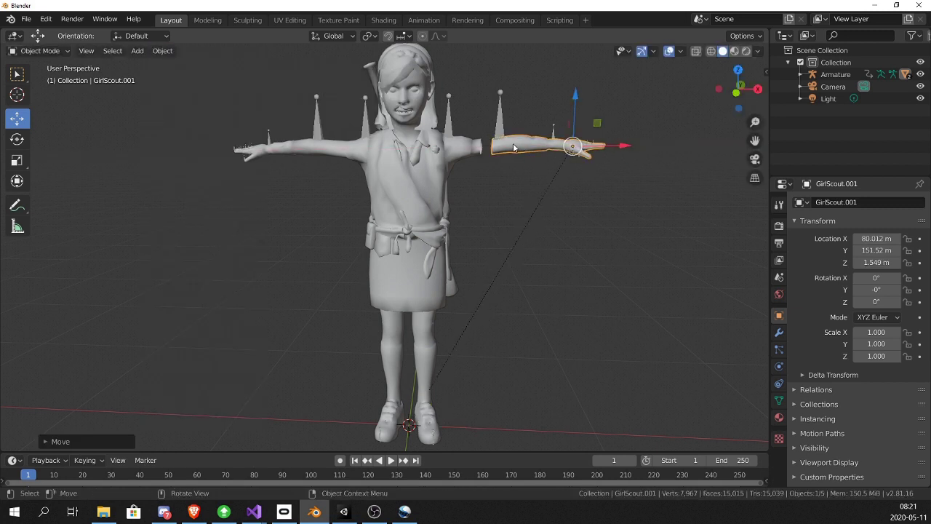
pyautogui.click(25, 19)
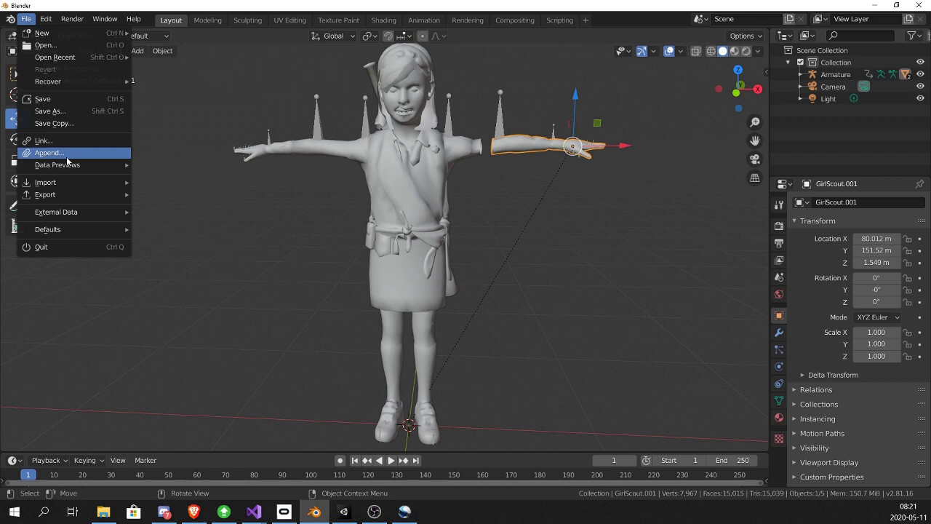
pyautogui.moveTo(568, 148); pyautogui.dragTo(590, 147, button='middle')
pyautogui.moveTo(597, 145); pyautogui.dragTo(655, 142)
# Enter Edit Mode on the forearm and box-select the ring of vertices around its open cut end
pyautogui.scroll(4, 600, 164)
pyautogui.rightClick(611, 119)
pyautogui.moveTo(643, 157); pyautogui.dragTo(574, 210, button='middle')
pyautogui.moveTo(336, 309); pyautogui.dragTo(326, 289, button='middle')
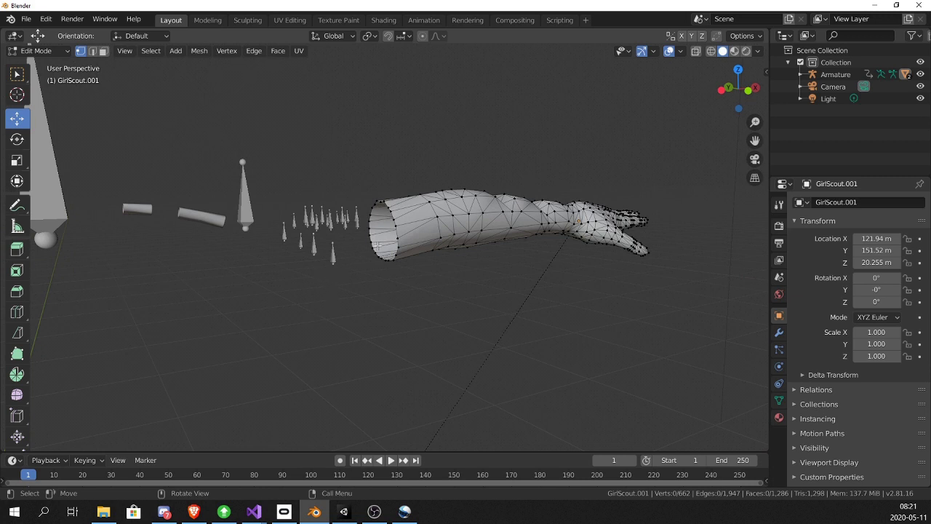
pyautogui.press('b')
pyautogui.moveTo(363, 196); pyautogui.dragTo(402, 274)
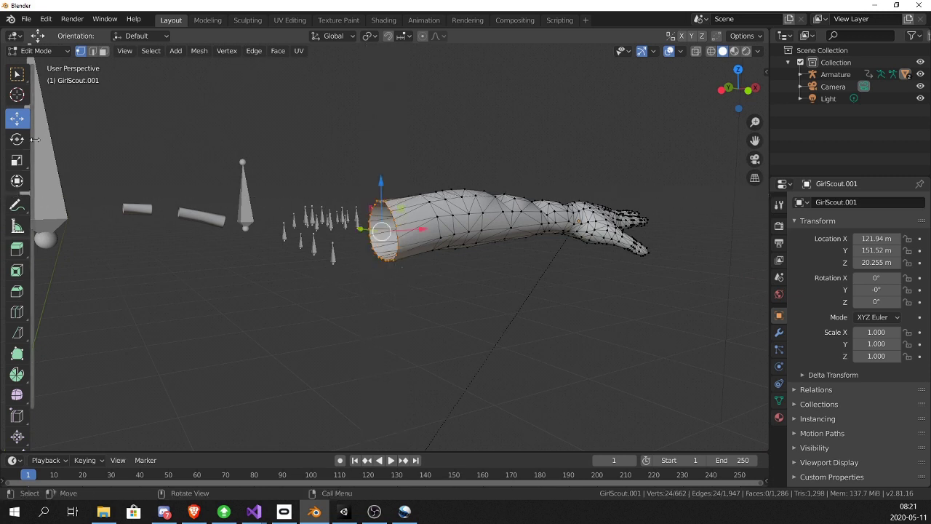
# Scale the selected end ring down along X, Z and Y until it collapses to a point
pyautogui.click(17, 160)
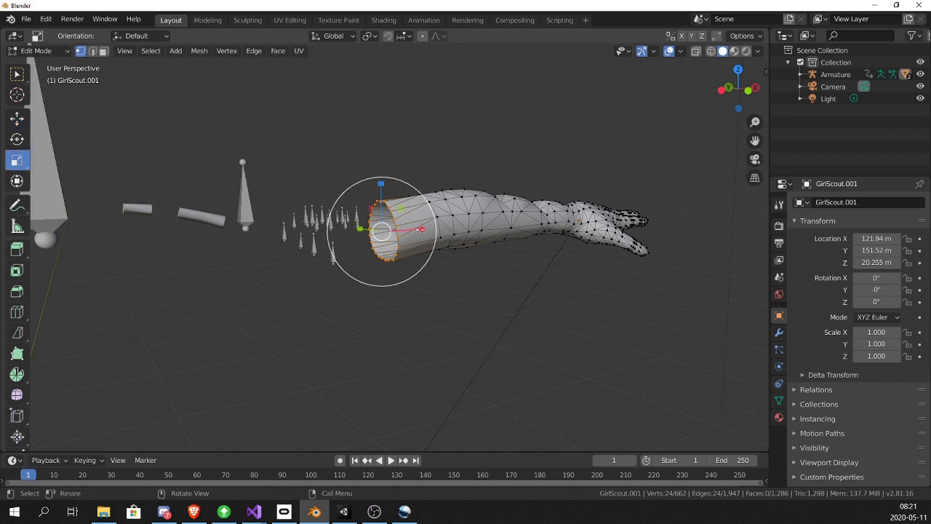
pyautogui.moveTo(422, 229); pyautogui.dragTo(385, 229)
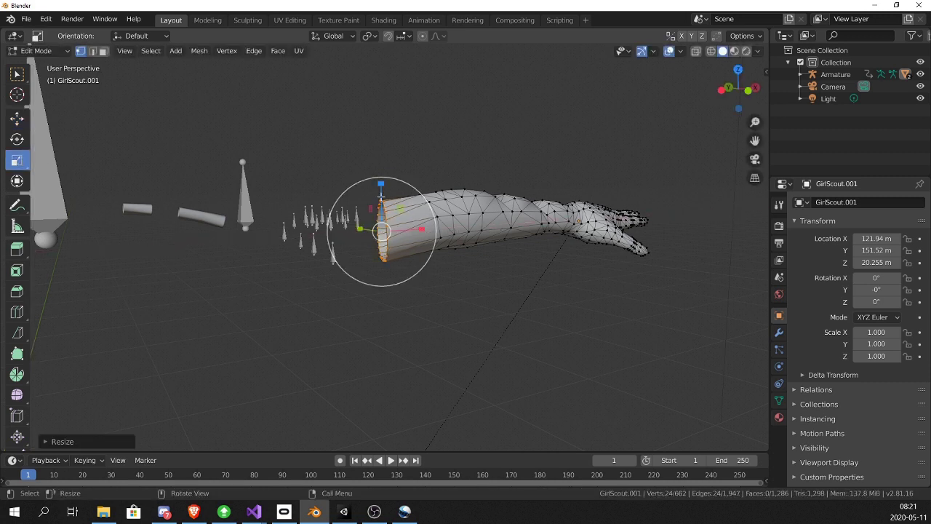
pyautogui.moveTo(379, 187); pyautogui.dragTo(373, 231)
pyautogui.press('s')
pyautogui.press('y')
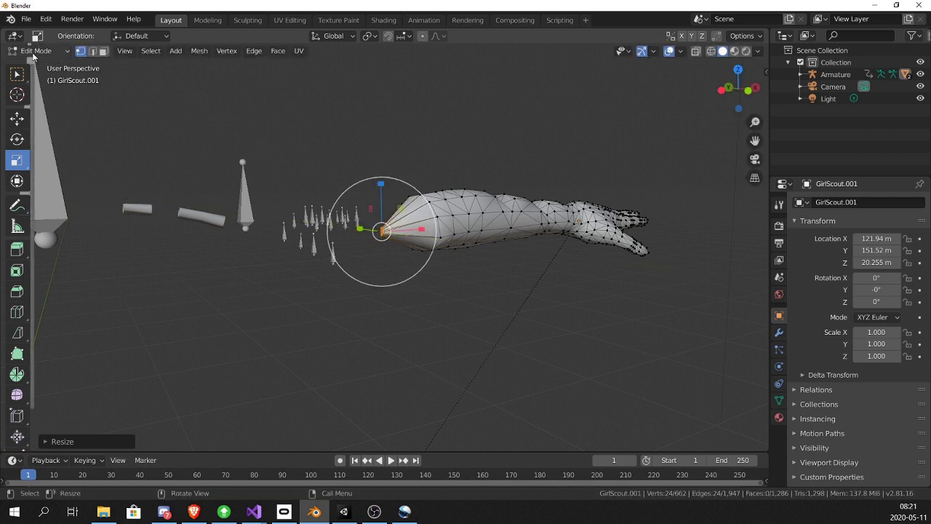
# Move the collapsed end vertices along X toward the hand to form a flatter cap on the forearm
pyautogui.click(14, 125)
pyautogui.click(17, 118)
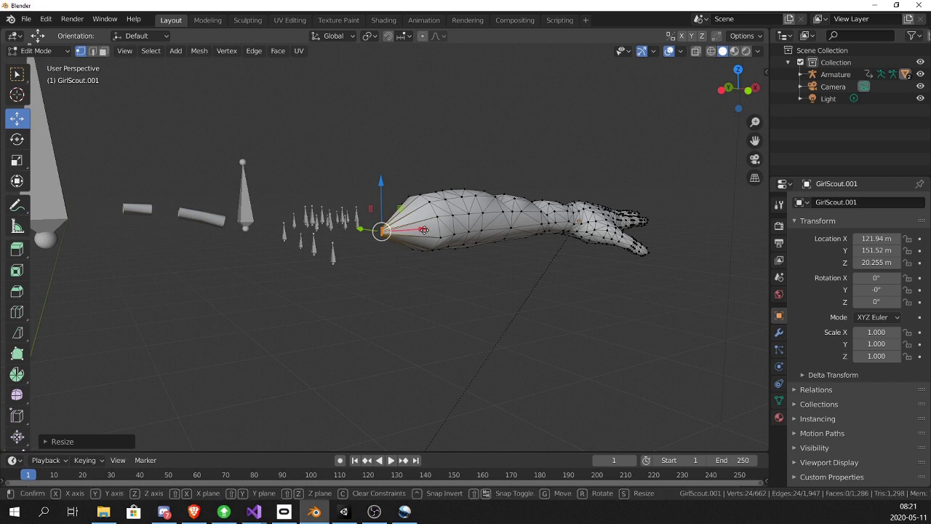
pyautogui.press('g')
pyautogui.press('x')
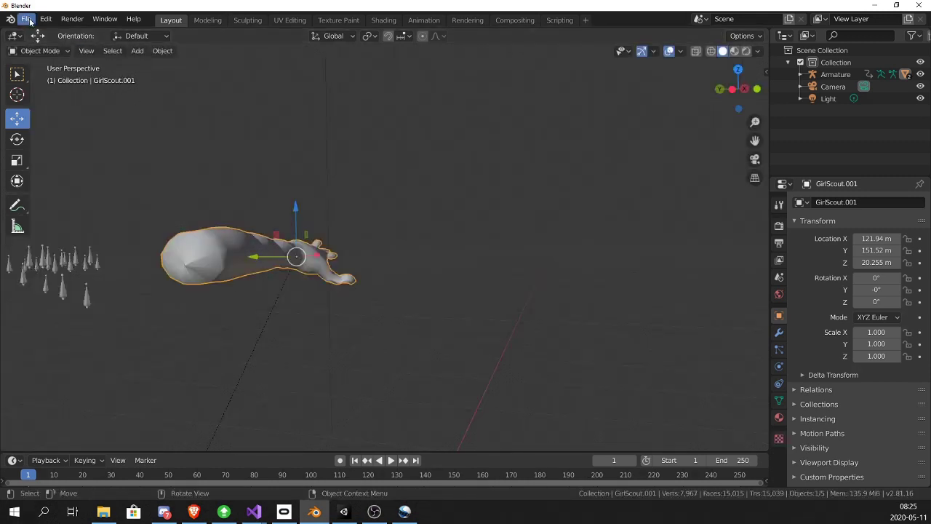
pyautogui.click(28, 19)
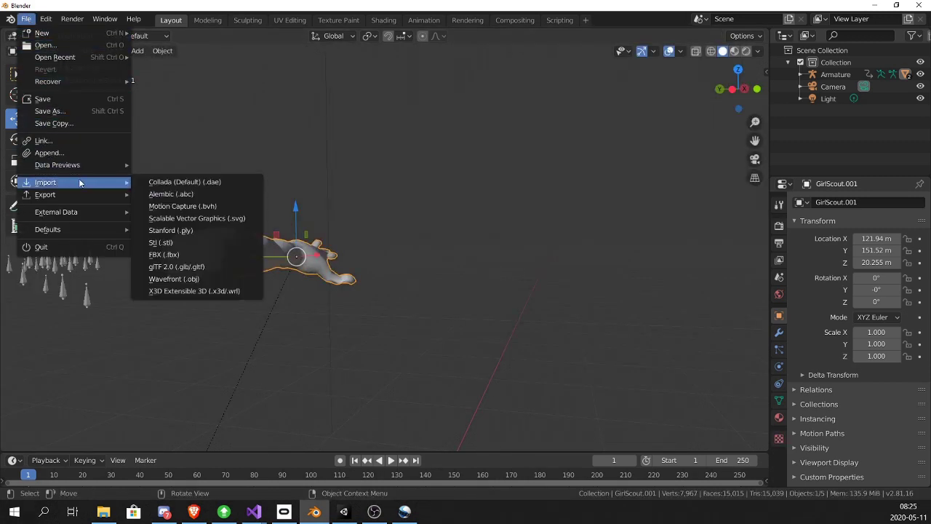
pyautogui.scroll(-8, 246, 166)
pyautogui.rightClick(291, 221)
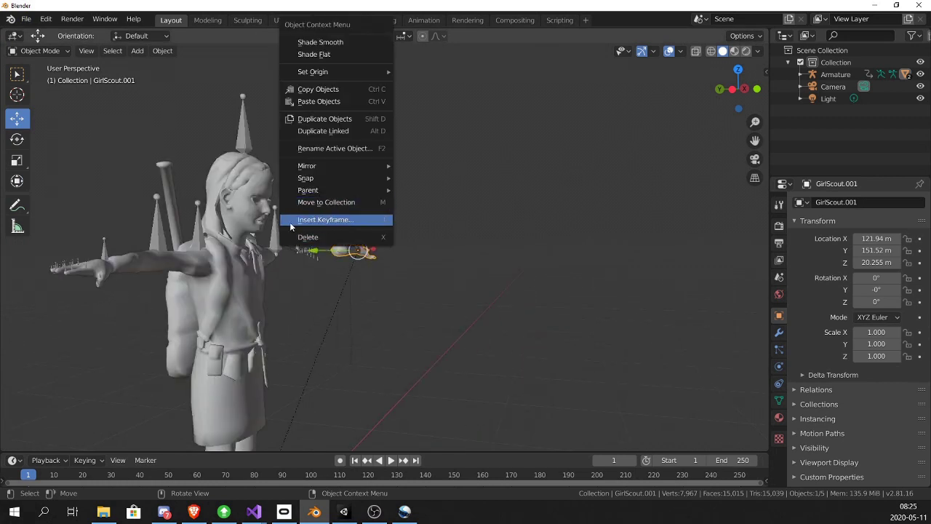
pyautogui.moveTo(362, 287); pyautogui.dragTo(417, 268, button='middle')
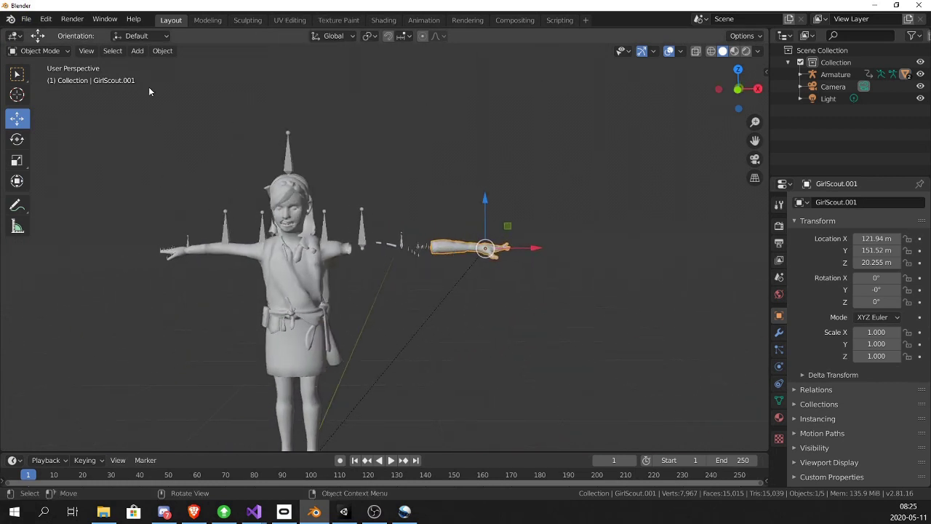
# Export the capped forearm as LeftArmCut.fbx, limited to selected objects and the Mesh object type
pyautogui.click(25, 20)
pyautogui.moveTo(70, 198)
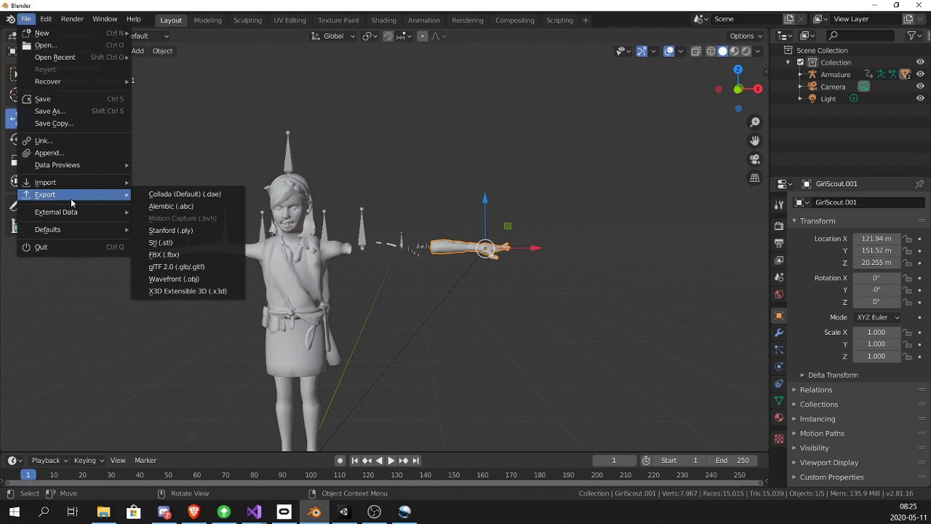
pyautogui.click(174, 255)
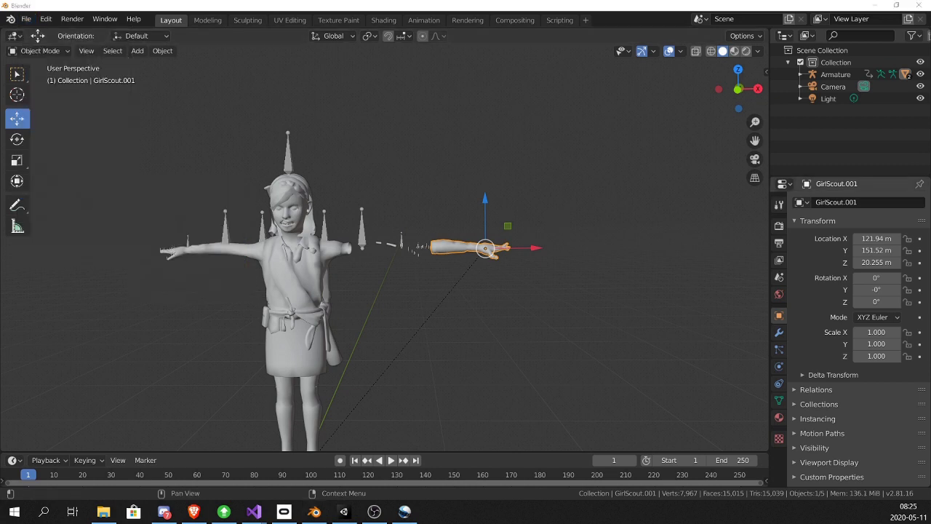
pyautogui.click(586, 140)
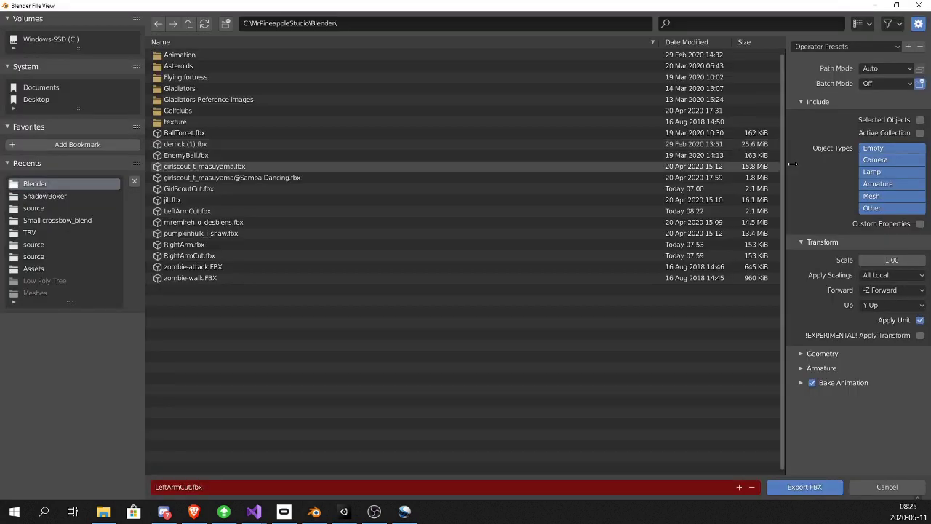
pyautogui.click(894, 160)
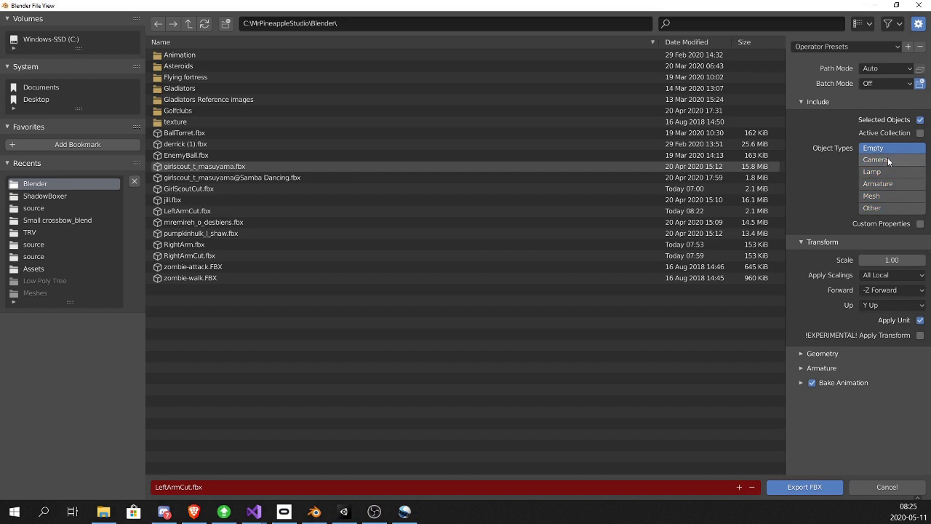
pyautogui.click(881, 195)
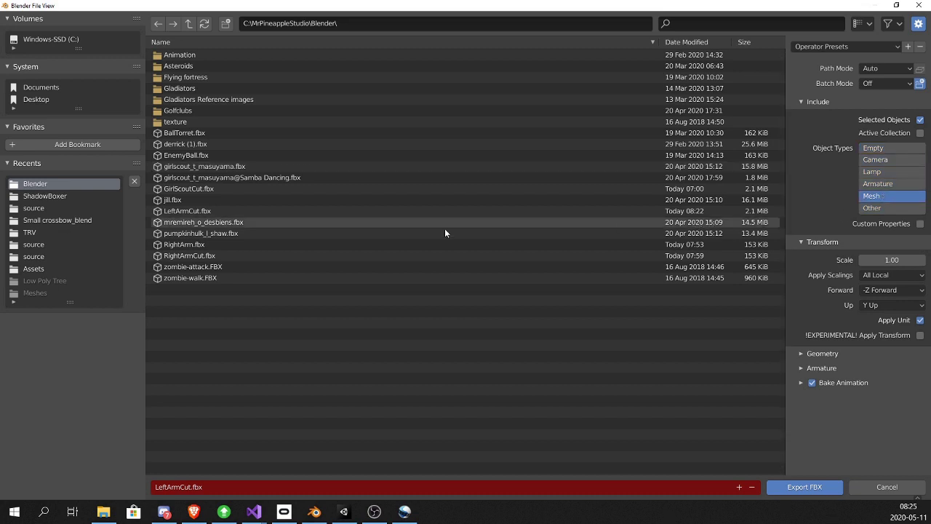
pyautogui.click(779, 493)
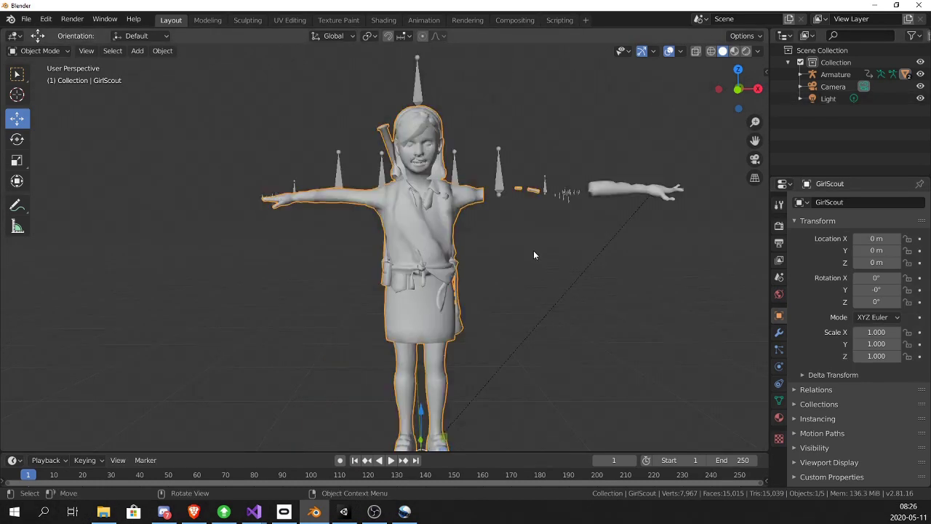
# Undo the forearm's cap, origin change and moves, back to the uncapped separate object at location 0, 0, 0
pyautogui.hotkey('ctrl', 'z')
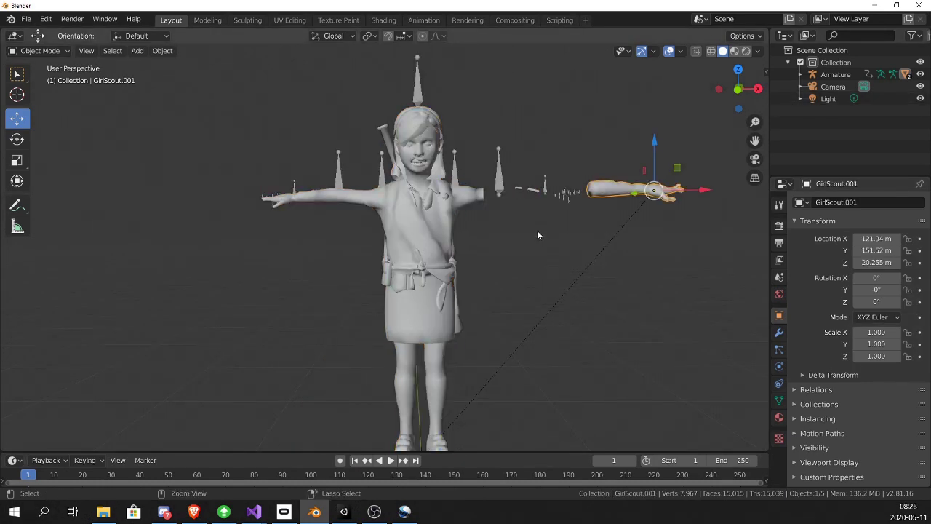
pyautogui.press('Tab')
pyautogui.hotkey('ctrl', 'z')
pyautogui.hotkey('ctrl', 'z')
pyautogui.hotkey('ctrl', 'z')
pyautogui.hotkey('ctrl', 'z')
pyautogui.hotkey('ctrl', 'z')
pyautogui.hotkey('ctrl', 'z')
pyautogui.hotkey('ctrl', 'z')
pyautogui.hotkey('ctrl', 'z')
pyautogui.hotkey('ctrl', 'z')
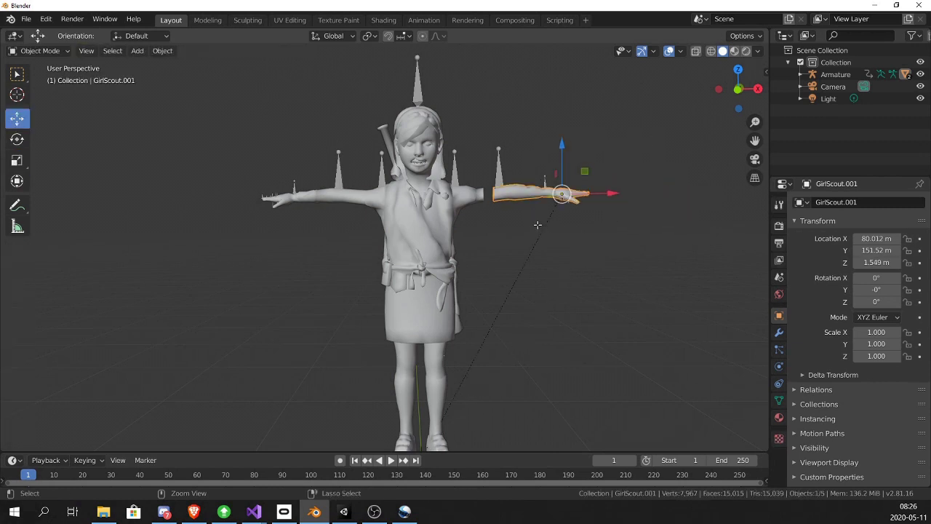
pyautogui.hotkey('ctrl', 'z')
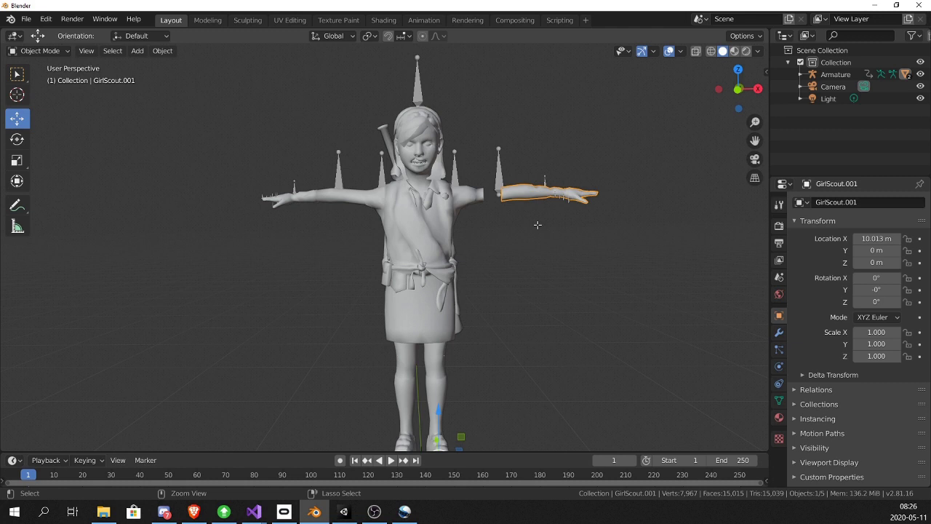
pyautogui.hotkey('ctrl', 'z')
pyautogui.hotkey('ctrl', 'shift', 'z')
pyautogui.hotkey('ctrl', 'z')
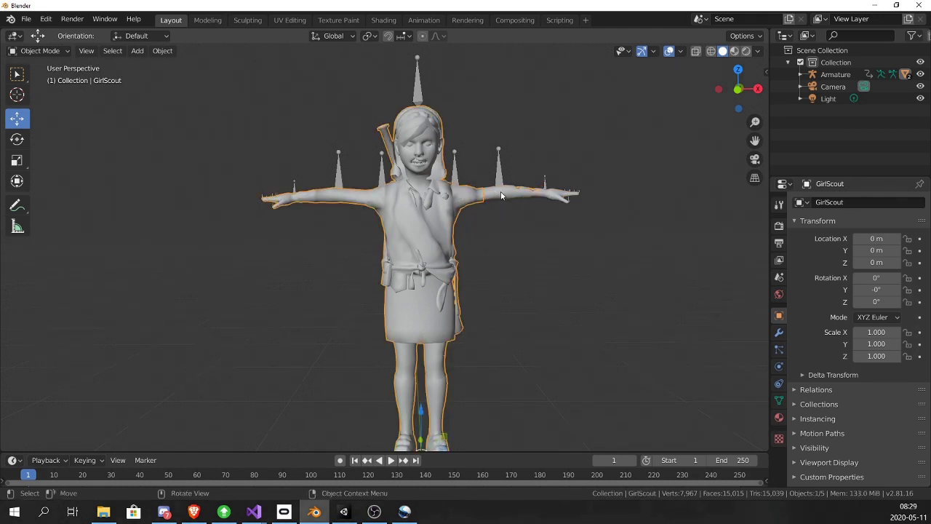
pyautogui.hotkey('ctrl', 'shift', 'z')
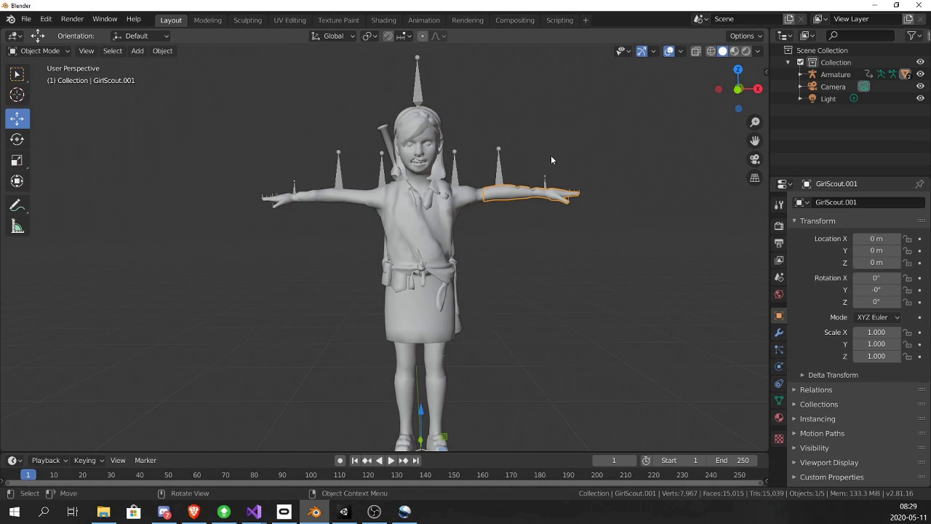
# Select all objects and export the body with its separated arm as GirlScoutCutLeftArm.fbx, with only selected meshes included
pyautogui.click(113, 51)
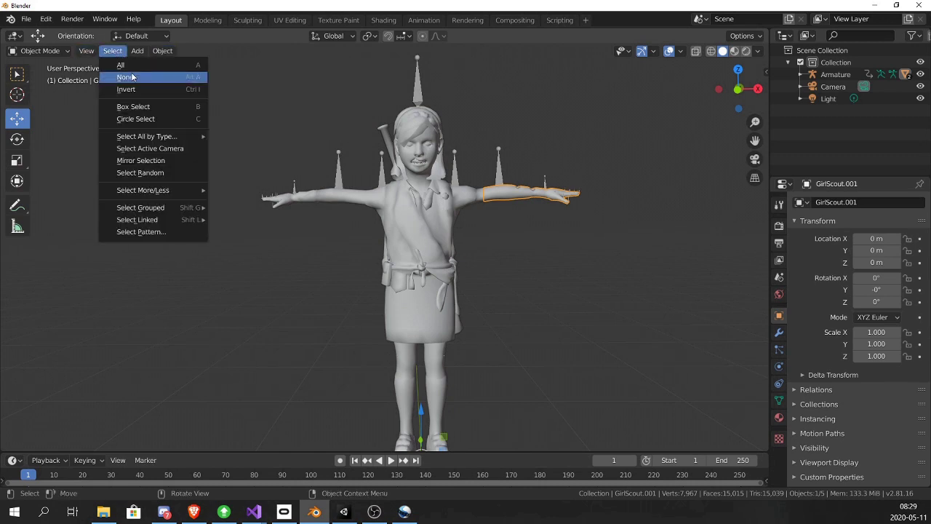
pyautogui.click(132, 67)
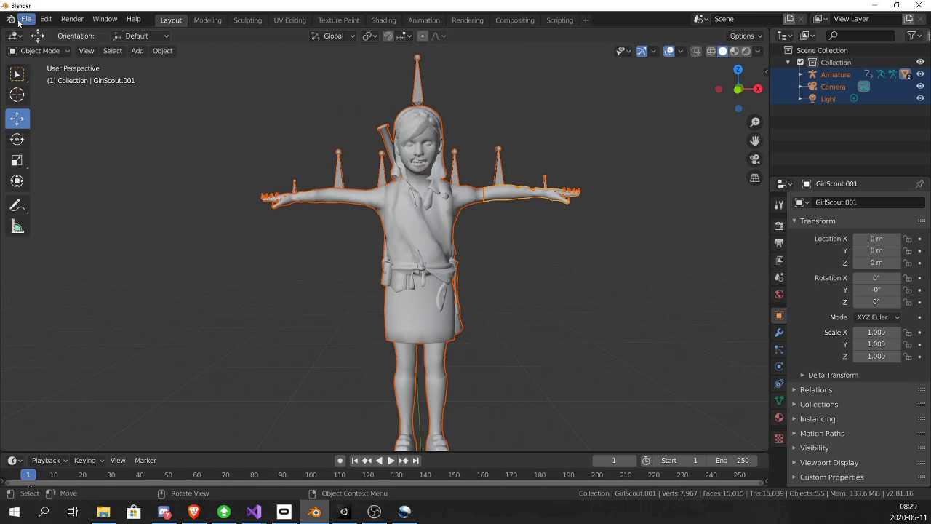
pyautogui.click(24, 20)
pyautogui.moveTo(77, 195)
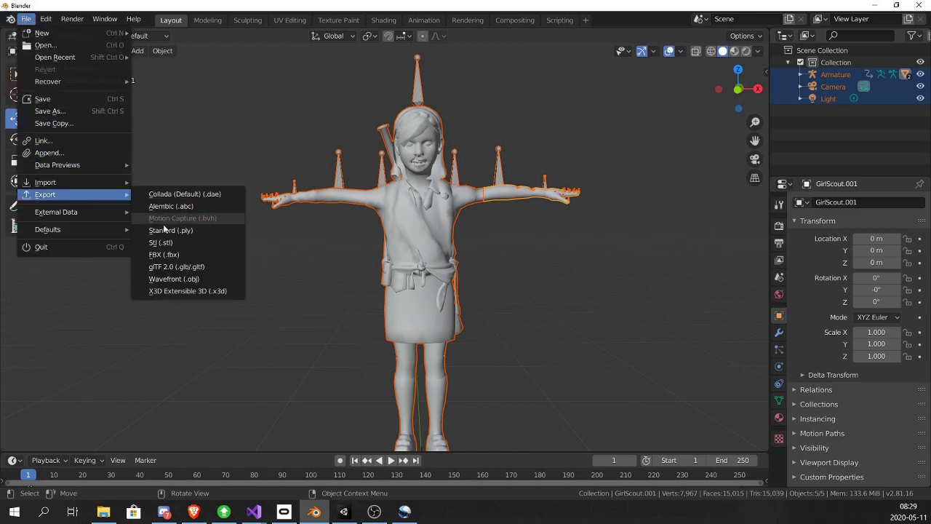
pyautogui.click(176, 254)
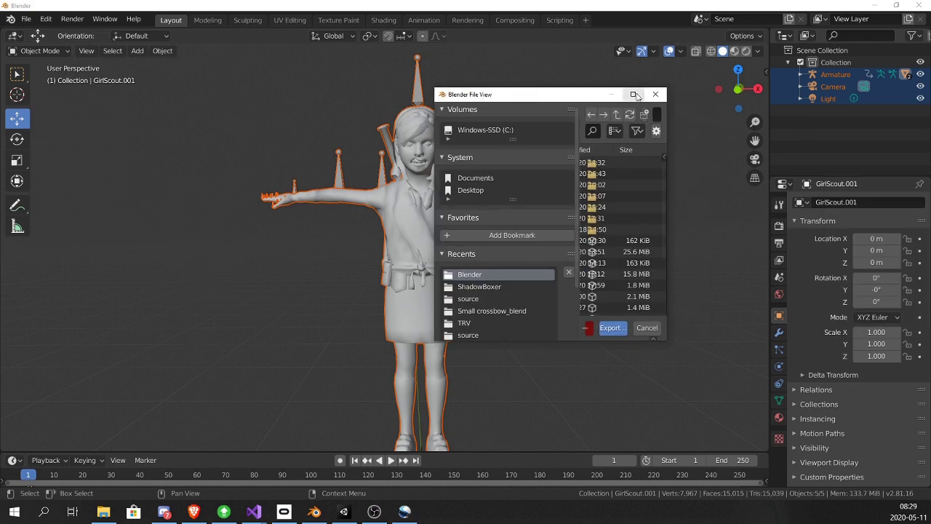
pyautogui.click(634, 95)
pyautogui.click(245, 486)
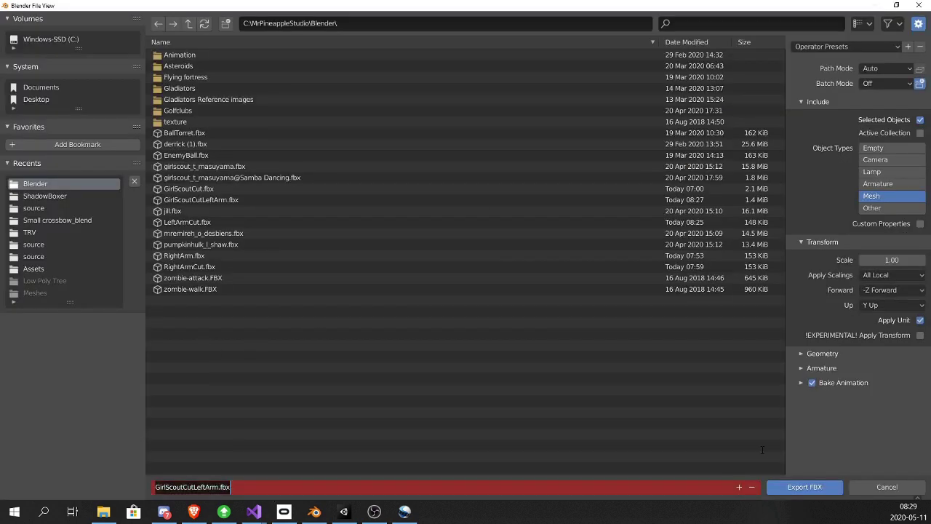
pyautogui.press('Return')
pyautogui.click(804, 486)
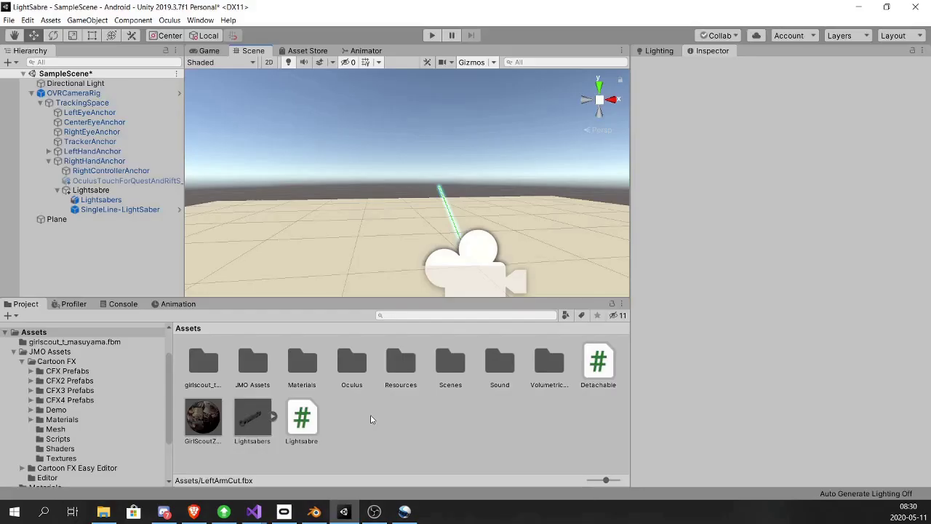
# Switch to Unity and import GirlScoutCutLeftArm.fbx and LeftArmCut.fbx into the project's Assets folder
pyautogui.rightClick(370, 425)
pyautogui.click(495, 259)
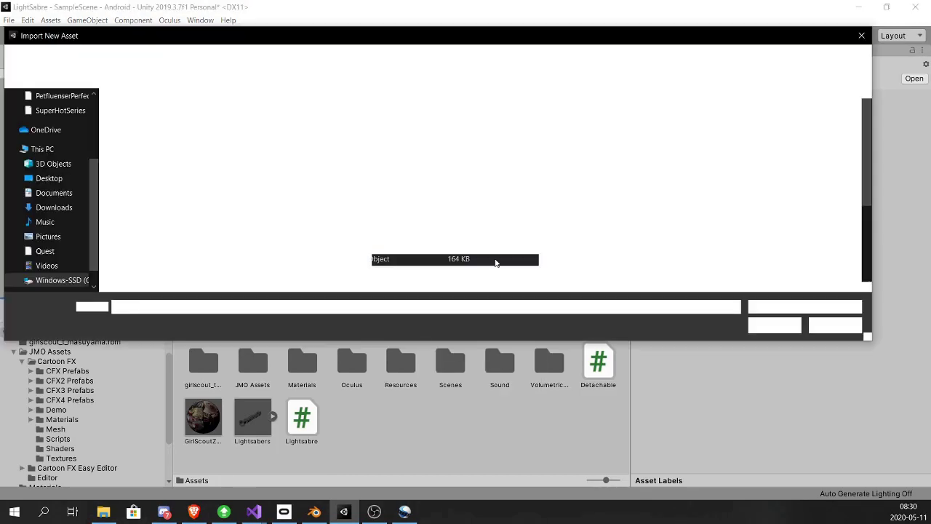
pyautogui.doubleClick(157, 92)
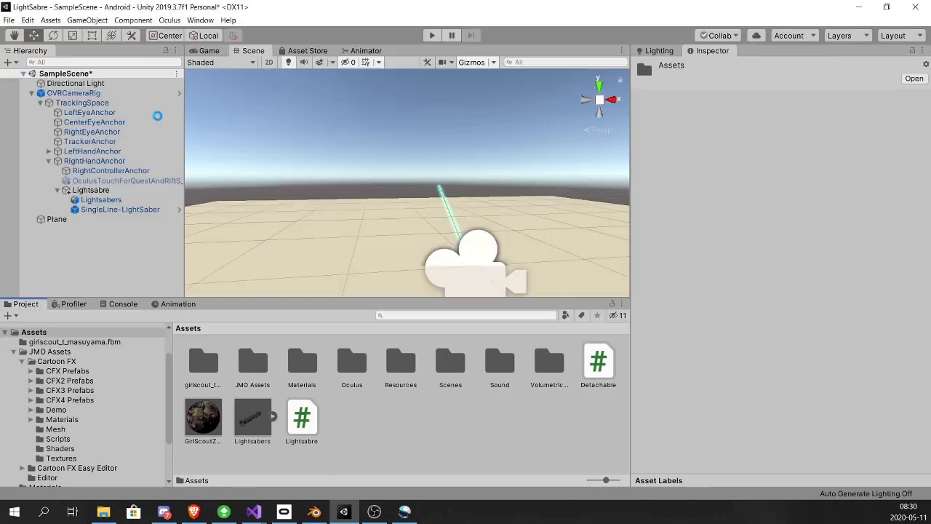
pyautogui.rightClick(426, 427)
pyautogui.click(491, 273)
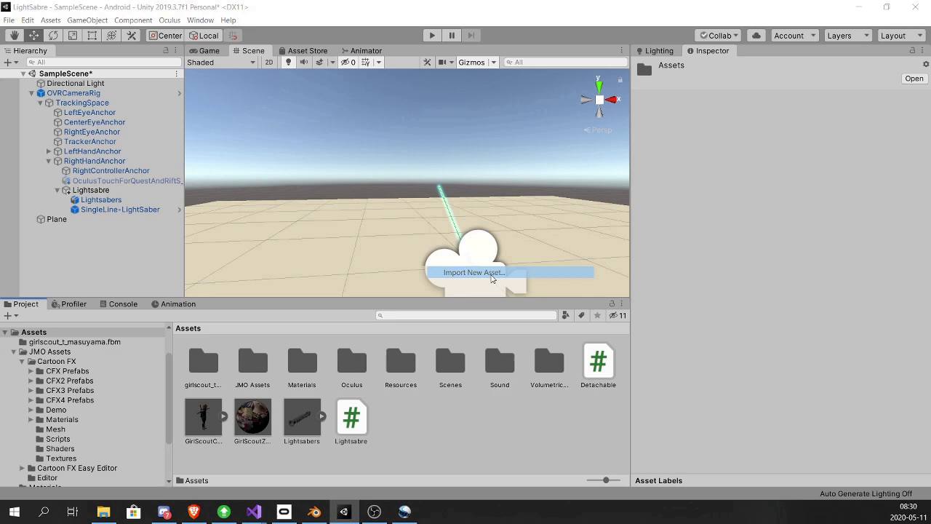
pyautogui.doubleClick(152, 127)
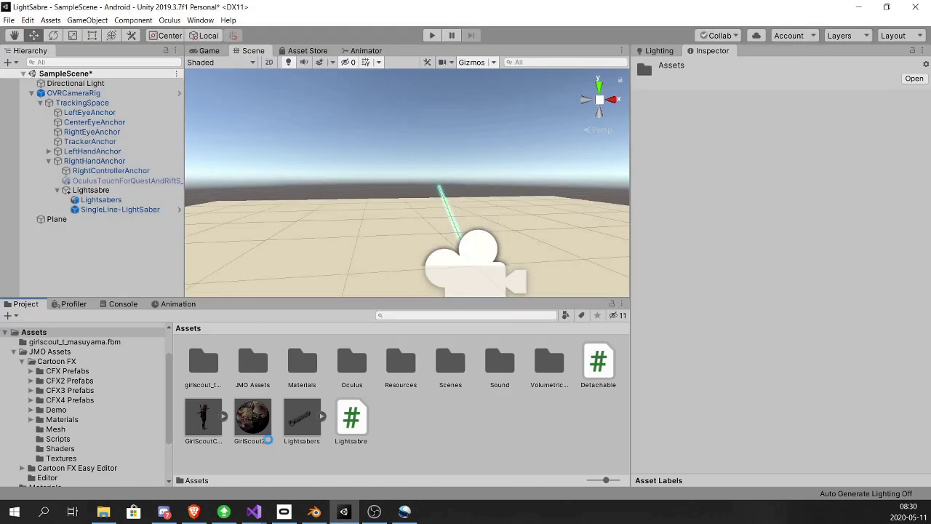
# Place the GirlScoutCutLeftArm model in the scene and rotate it to about -165.28 on Y
pyautogui.moveTo(203, 416); pyautogui.dragTo(426, 250)
pyautogui.moveTo(816, 138); pyautogui.dragTo(252, 198)
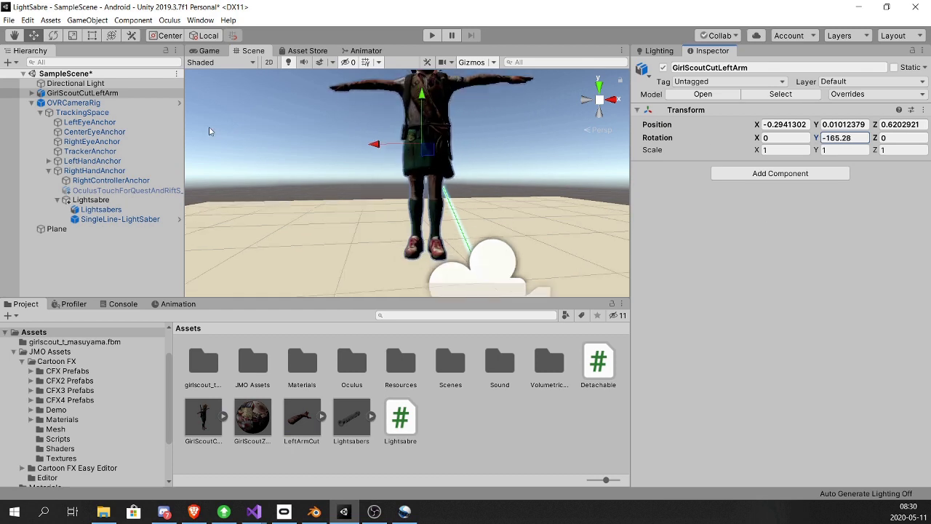
pyautogui.scroll(-5, 350, 116)
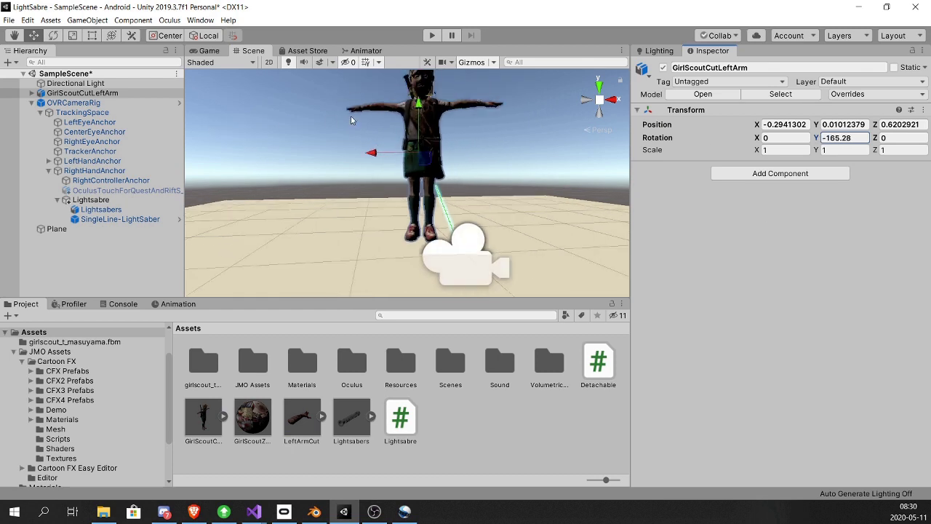
# Expand GirlScoutCutLeftArm in the scene and rename its GirlScout.001 child to LeftArm
pyautogui.click(32, 93)
pyautogui.click(69, 113)
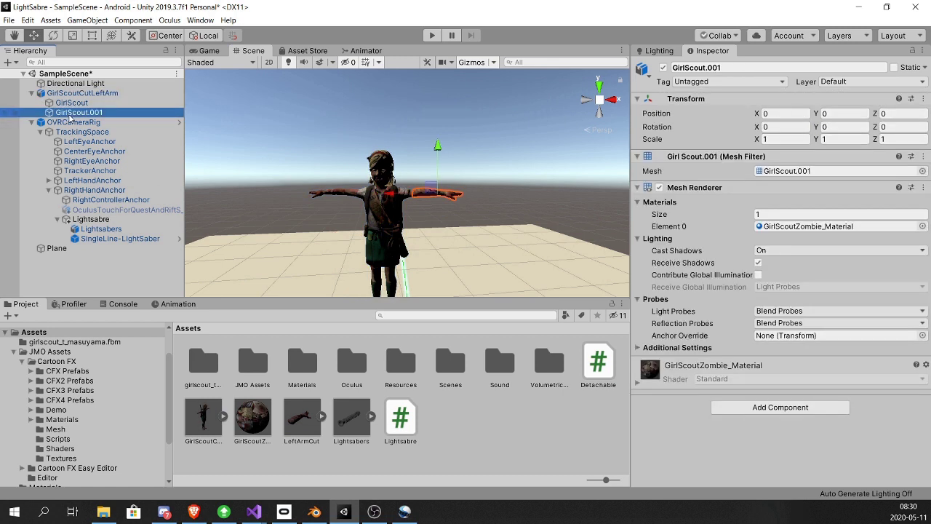
pyautogui.moveTo(731, 67); pyautogui.dragTo(610, 64)
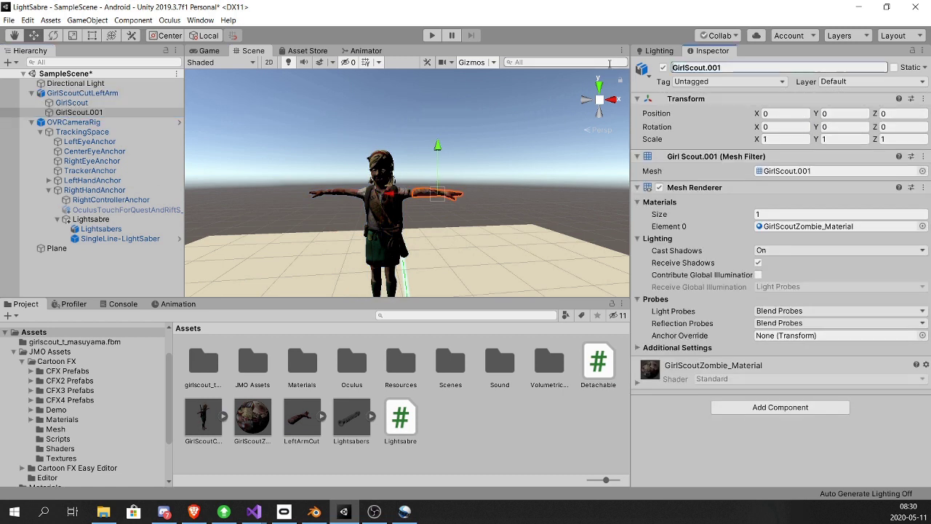
pyautogui.write('LEftArm')
pyautogui.hotkey('ctrl', 'a')
pyautogui.write('LEf')
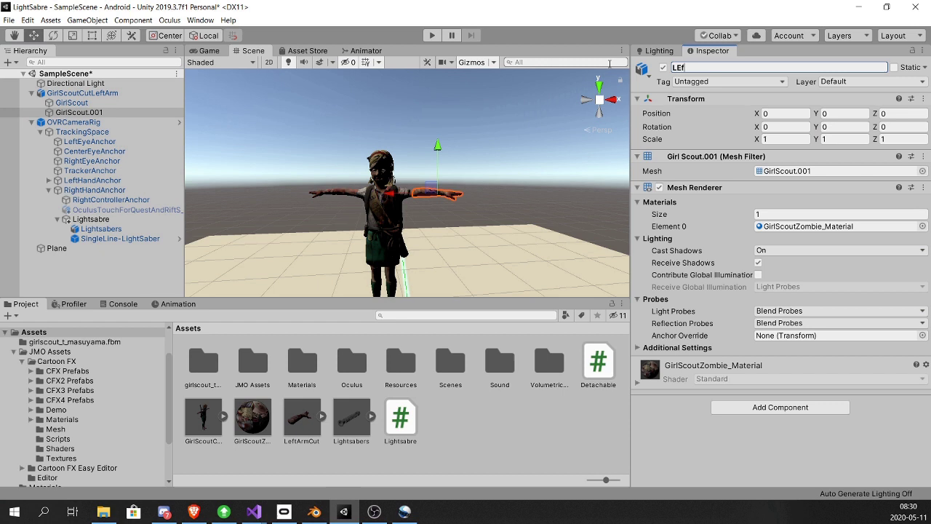
pyautogui.write('tArm')
pyautogui.press('Return')
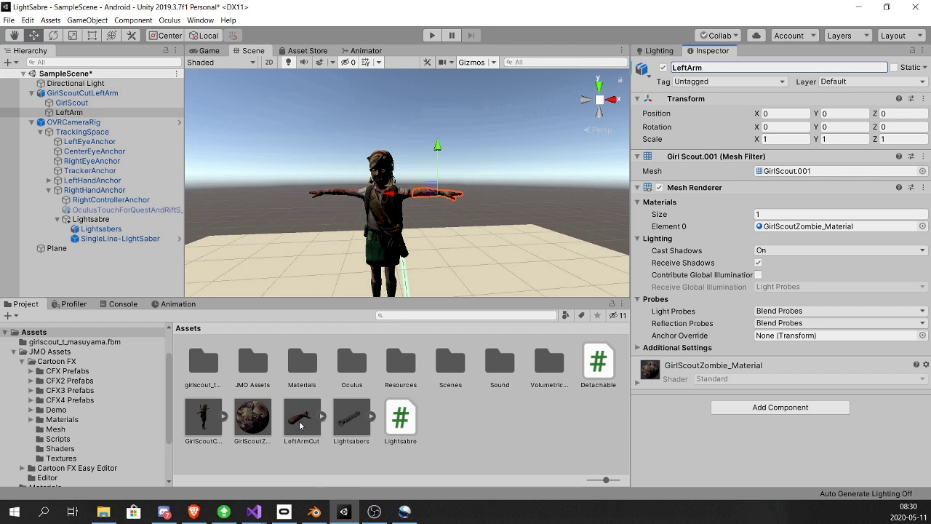
# Nest the LeftArmCut model under LeftArm and align it with the arm at position -0.73, 1.515, 0.02
pyautogui.moveTo(300, 425); pyautogui.dragTo(71, 117)
pyautogui.scroll(-2, 408, 203)
pyautogui.moveTo(415, 199); pyautogui.dragTo(391, 201)
pyautogui.scroll(8, 393, 226)
pyautogui.moveTo(463, 264); pyautogui.dragTo(443, 275)
pyautogui.moveTo(400, 239); pyautogui.dragTo(421, 241)
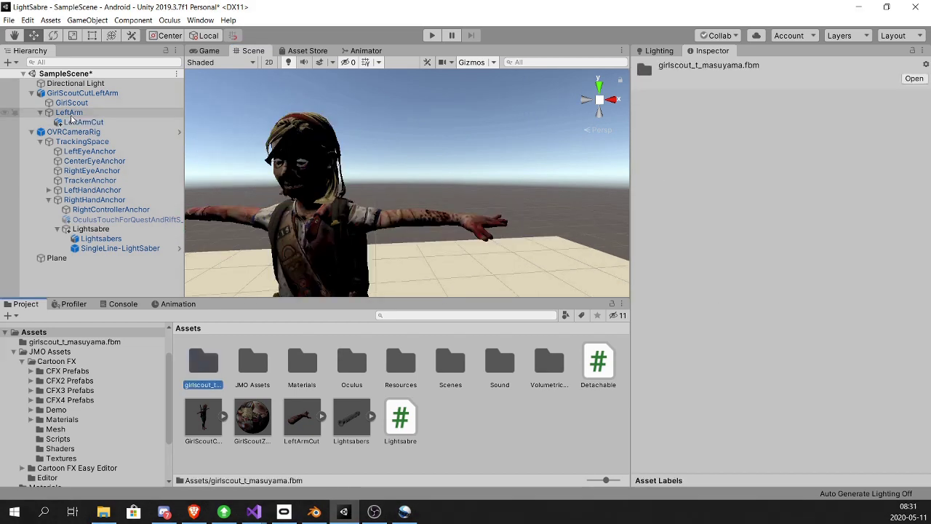
# Add a Rigidbody component to the LeftArmCut object
pyautogui.click(79, 122)
pyautogui.click(779, 418)
pyautogui.write('rigi')
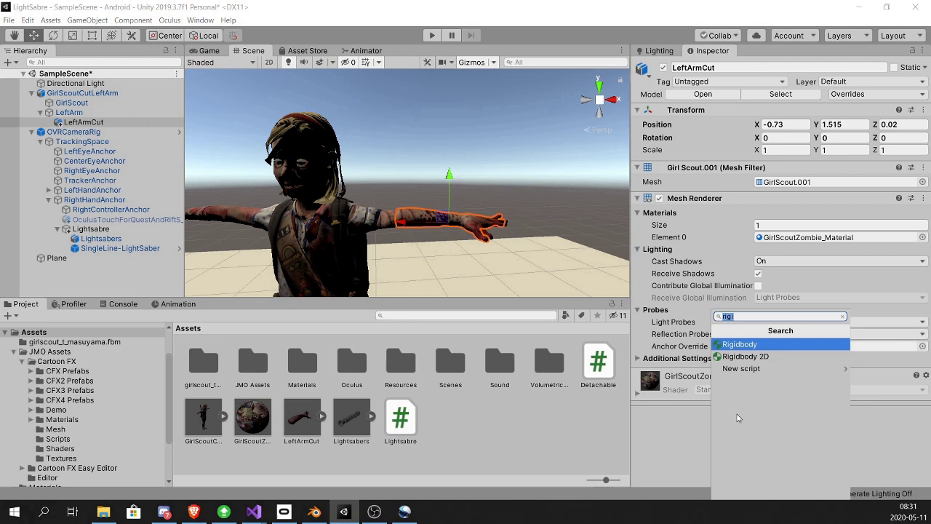
pyautogui.click(753, 345)
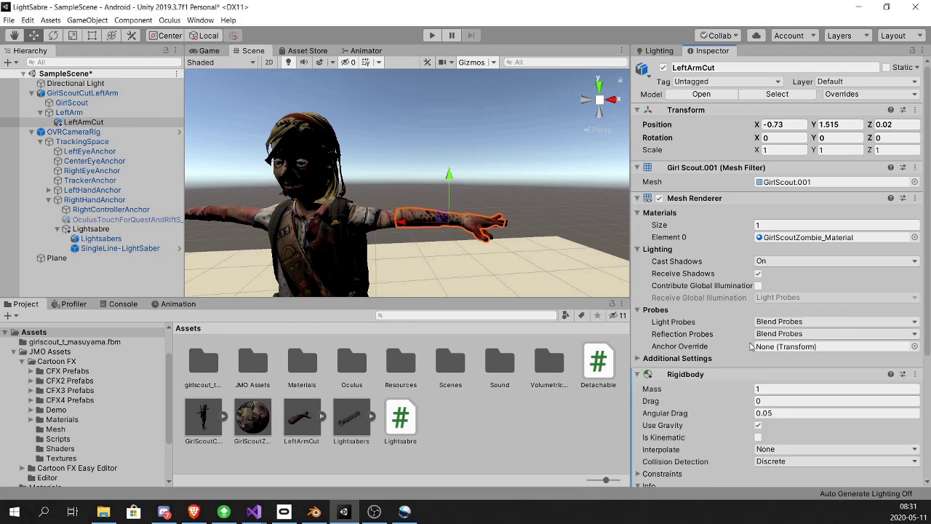
pyautogui.scroll(-3, 737, 403)
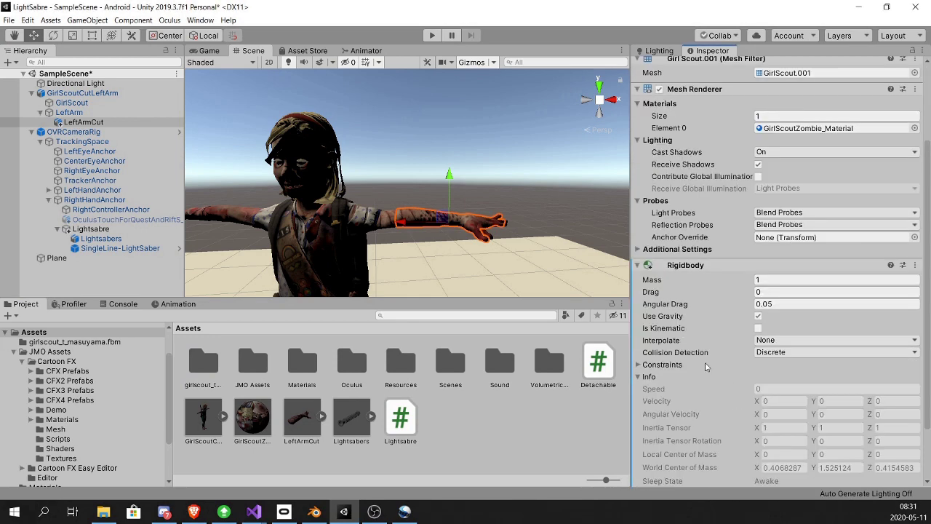
# Add the Detachable script as a component on the LeftArm object
pyautogui.click(69, 113)
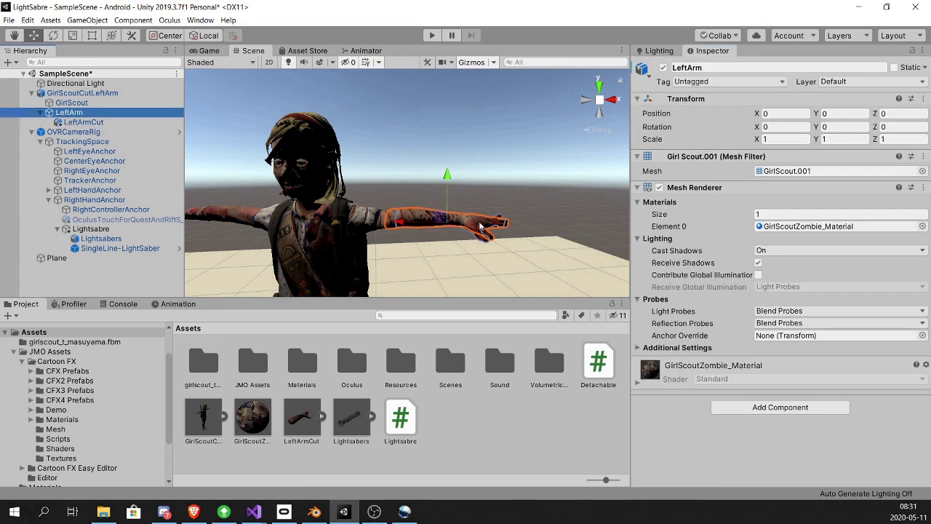
pyautogui.click(781, 408)
pyautogui.write('deta')
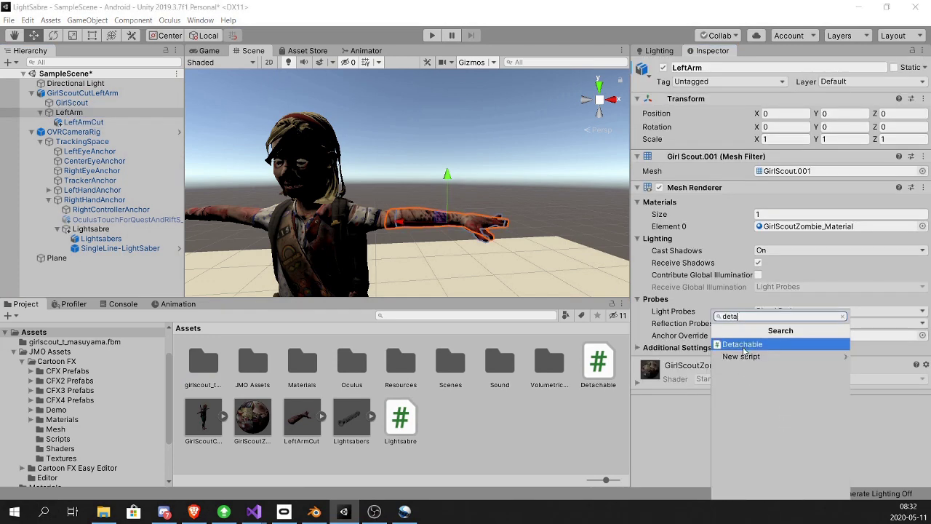
pyautogui.click(744, 347)
# In Visual Studio, remove the two blank lines below the meshRenderer assignment in the Start method of the Detachable script
pyautogui.click(784, 379)
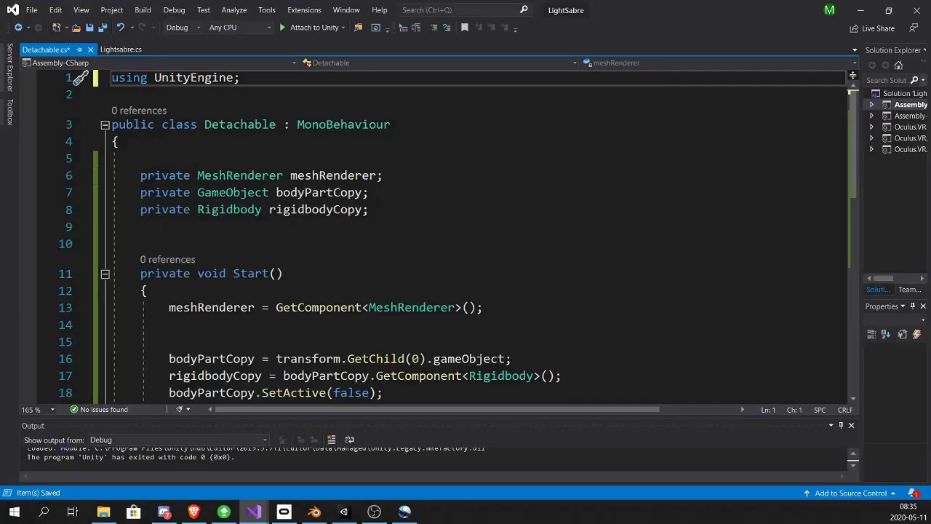
pyautogui.moveTo(369, 209); pyautogui.dragTo(113, 175)
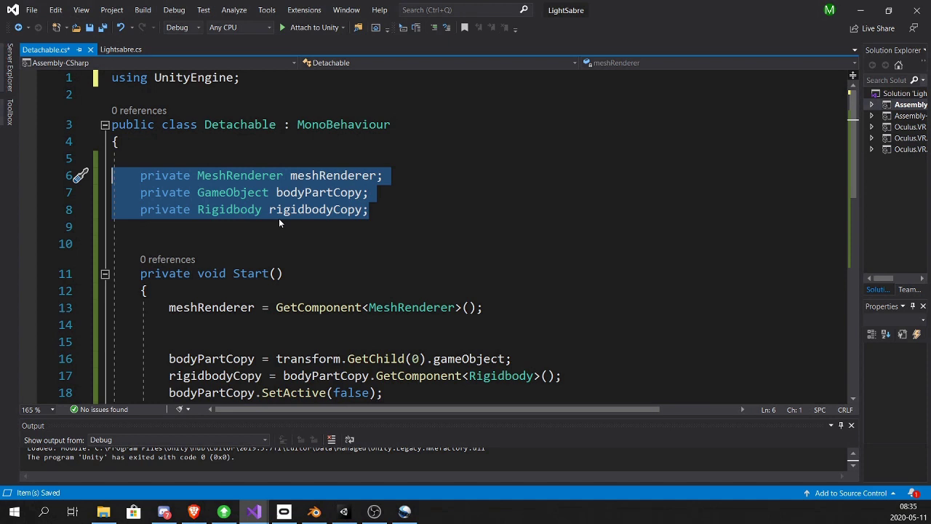
pyautogui.click(400, 273)
pyautogui.scroll(-2, 401, 274)
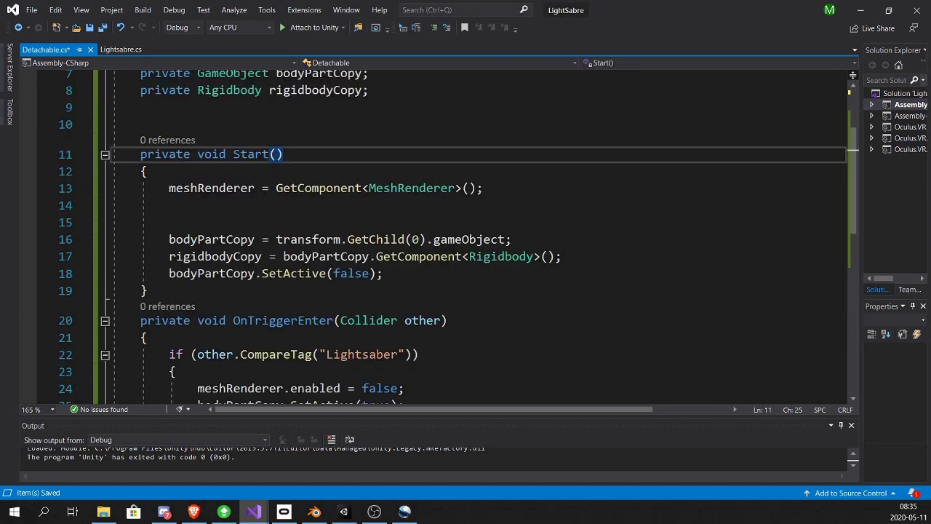
pyautogui.moveTo(175, 222); pyautogui.dragTo(62, 212)
pyautogui.press('BackSpace')
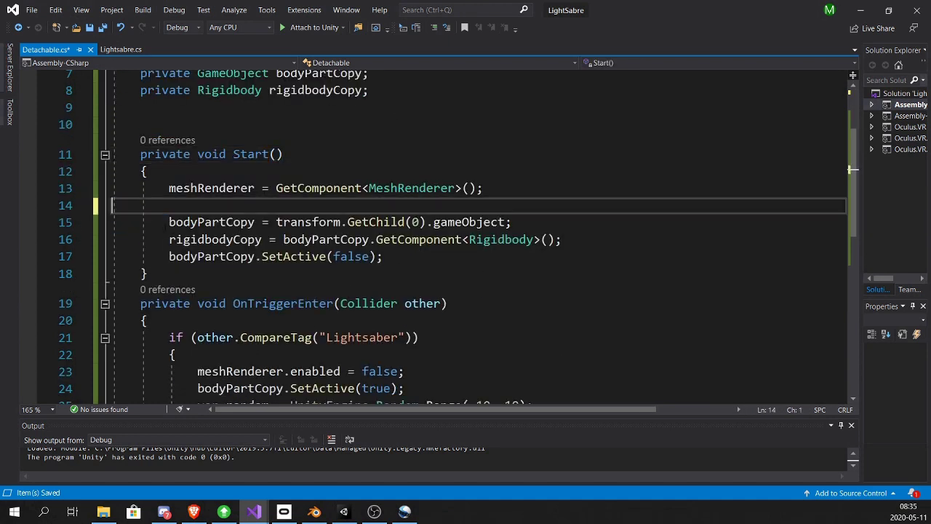
pyautogui.press('BackSpace')
pyautogui.hotkey('ctrl', 'shift', 'Left')
# Examine how Start assigns meshRenderer and gets bodyPartCopy through GetChild(0)
pyautogui.moveTo(483, 188); pyautogui.dragTo(148, 188)
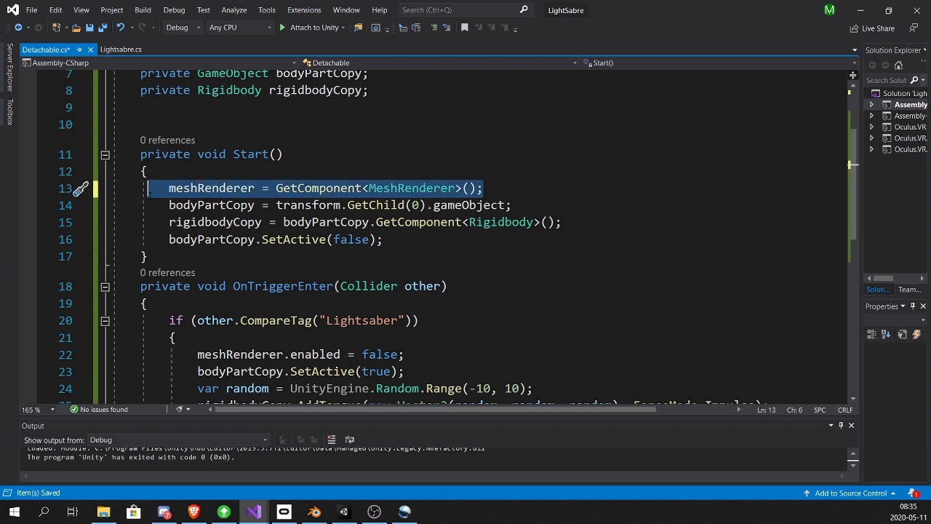
pyautogui.moveTo(511, 205); pyautogui.dragTo(161, 205)
pyautogui.click(163, 206)
pyautogui.moveTo(420, 206); pyautogui.dragTo(349, 207)
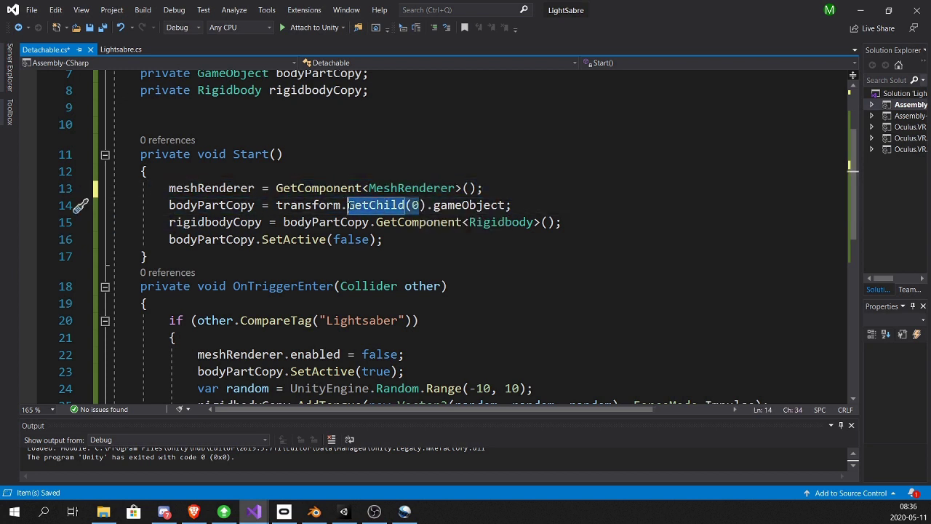
# Switch to Unity and shift the LeftArmCut child of LeftArm slightly along X to position -0.736
pyautogui.click(343, 511)
pyautogui.click(67, 113)
pyautogui.click(74, 122)
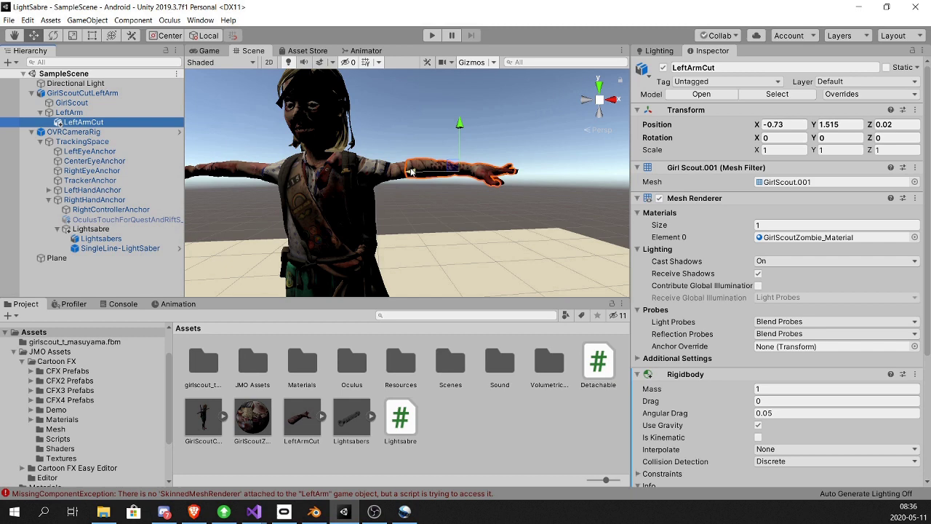
pyautogui.moveTo(410, 174)
pyautogui.mouseDown()
pyautogui.moveTo(422, 176)
pyautogui.moveTo(412, 179)
pyautogui.mouseUp()
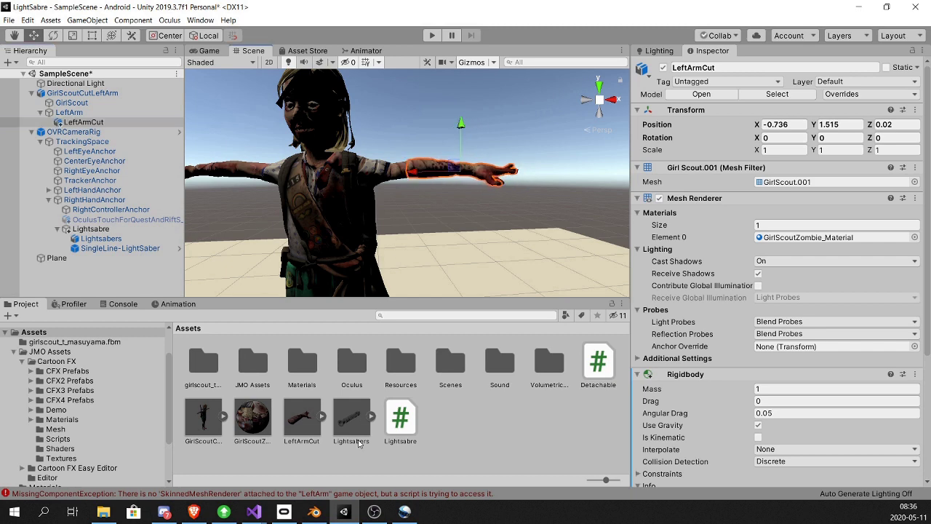
# Return to Visual Studio and examine the Rigidbody and SetActive lines in Start and the Lightsaber tag handling in OnTriggerEnter
pyautogui.moveTo(254, 512)
pyautogui.click(338, 469)
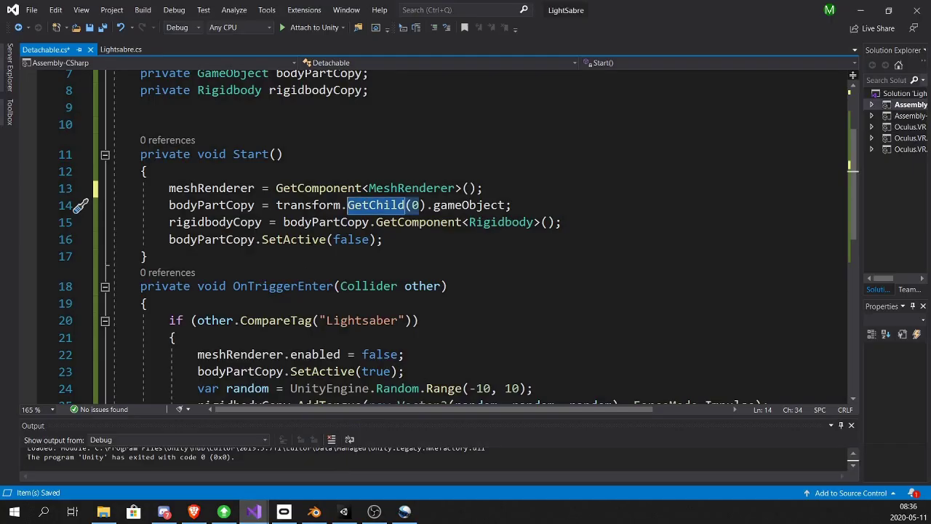
pyautogui.moveTo(566, 222); pyautogui.dragTo(161, 222)
pyautogui.moveTo(399, 239); pyautogui.dragTo(166, 239)
pyautogui.scroll(-2, 166, 239)
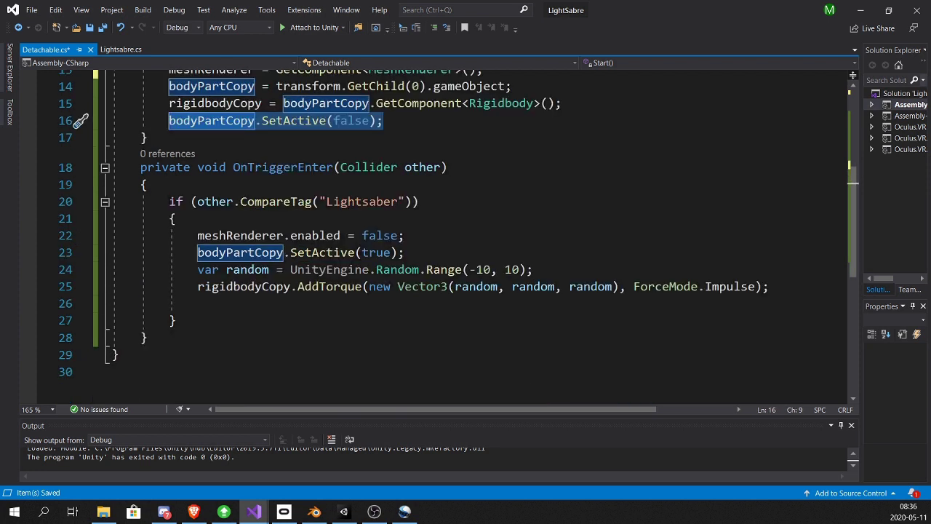
pyautogui.moveTo(168, 202); pyautogui.dragTo(419, 201)
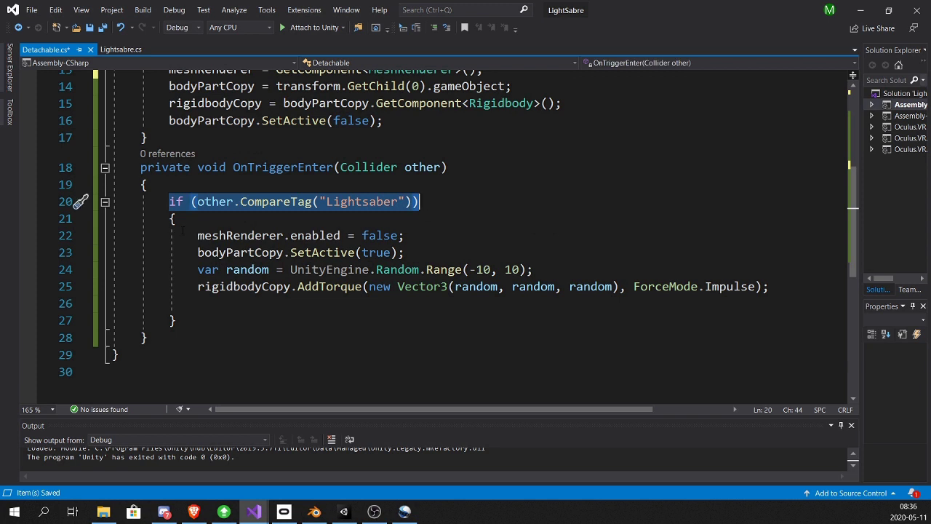
pyautogui.moveTo(184, 235); pyautogui.dragTo(406, 235)
pyautogui.moveTo(195, 253); pyautogui.dragTo(401, 253)
pyautogui.moveTo(197, 269); pyautogui.dragTo(780, 290)
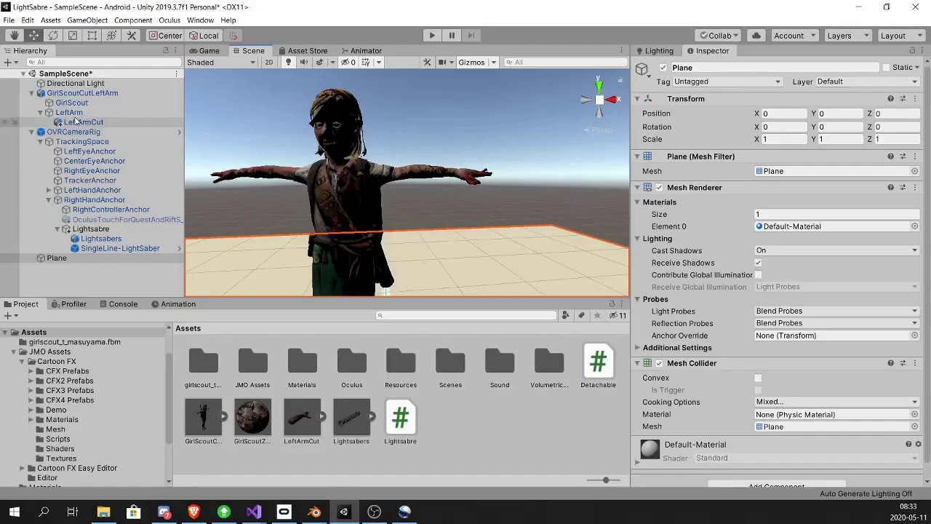
# In Unity, add a Box Collider component to the LeftArm object
pyautogui.click(69, 112)
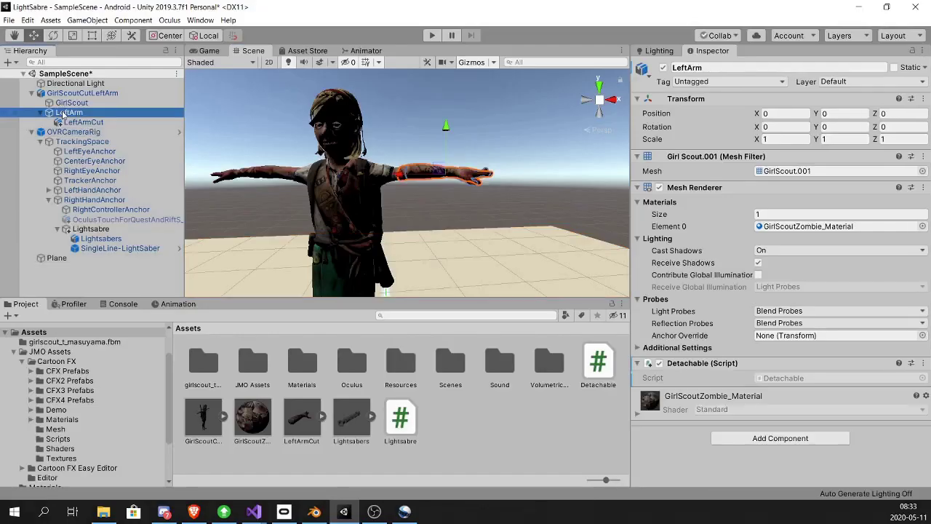
pyautogui.click(763, 437)
pyautogui.write('box')
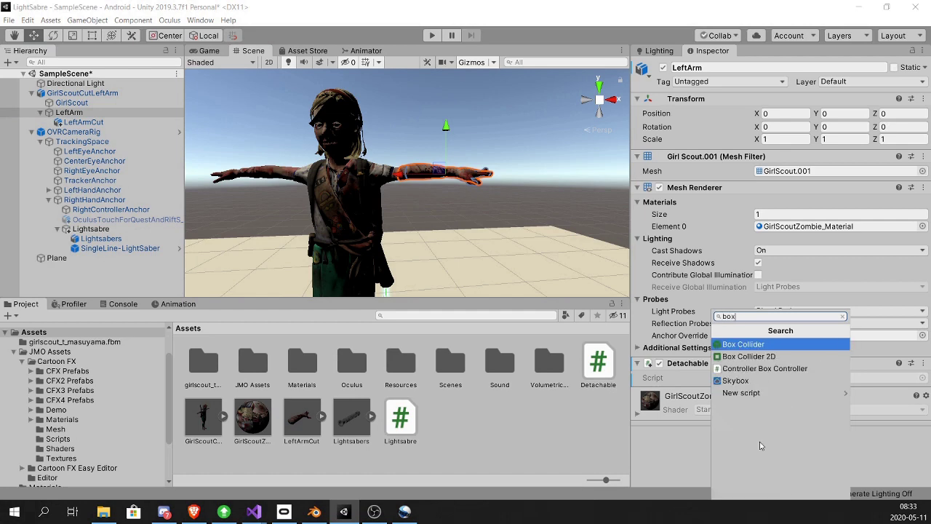
pyautogui.press('Return')
# Set LeftArm's box collider to X size 0.09 and X center -0.42 so it covers the cut area, and save the scene
pyautogui.scroll(3, 452, 191)
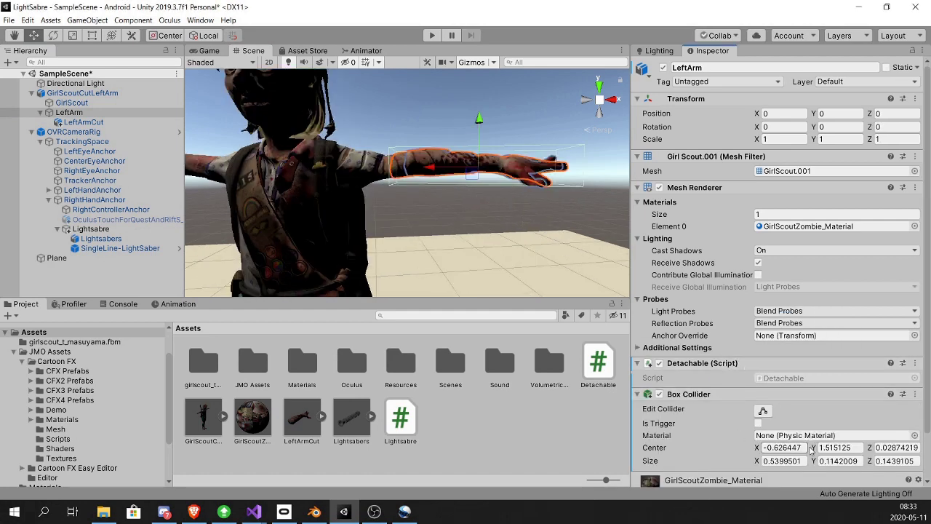
pyautogui.moveTo(758, 464); pyautogui.dragTo(752, 466)
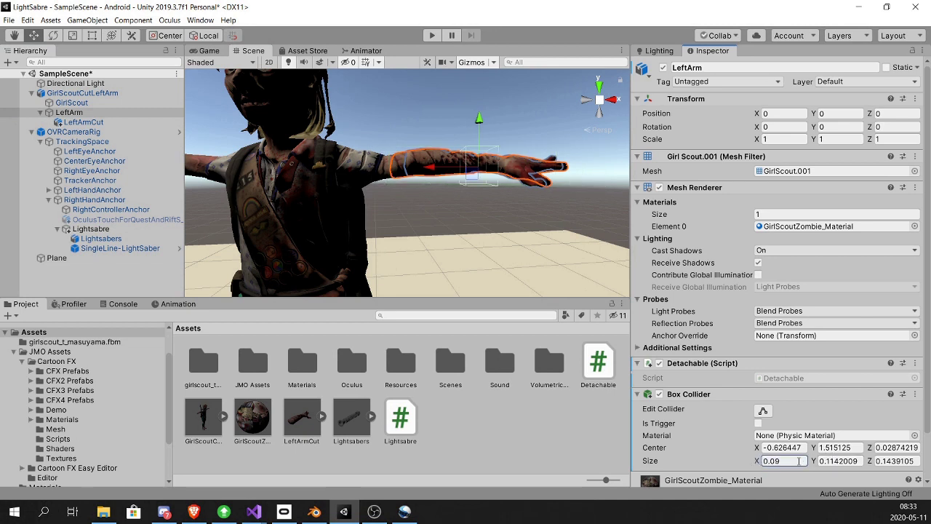
pyautogui.click(756, 449)
pyautogui.moveTo(754, 449); pyautogui.dragTo(758, 451)
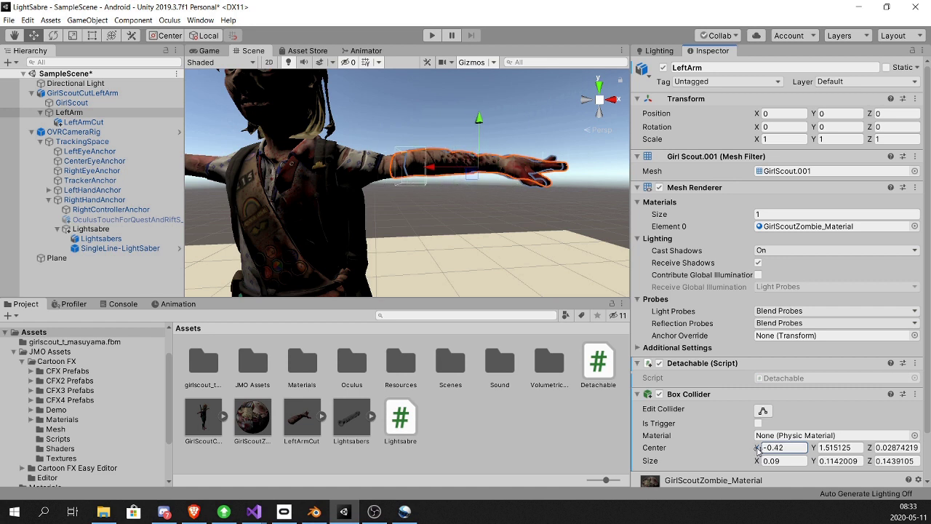
pyautogui.hotkey('ctrl', 's')
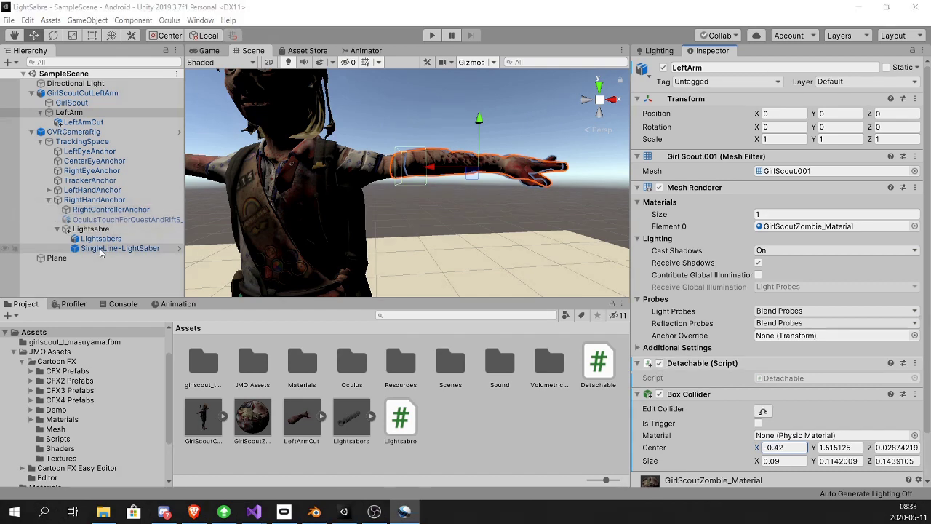
# Examine the Rigidbody and Capsule Collider settings of the SingleLine-LightSaber object
pyautogui.click(104, 249)
pyautogui.scroll(-10, 715, 240)
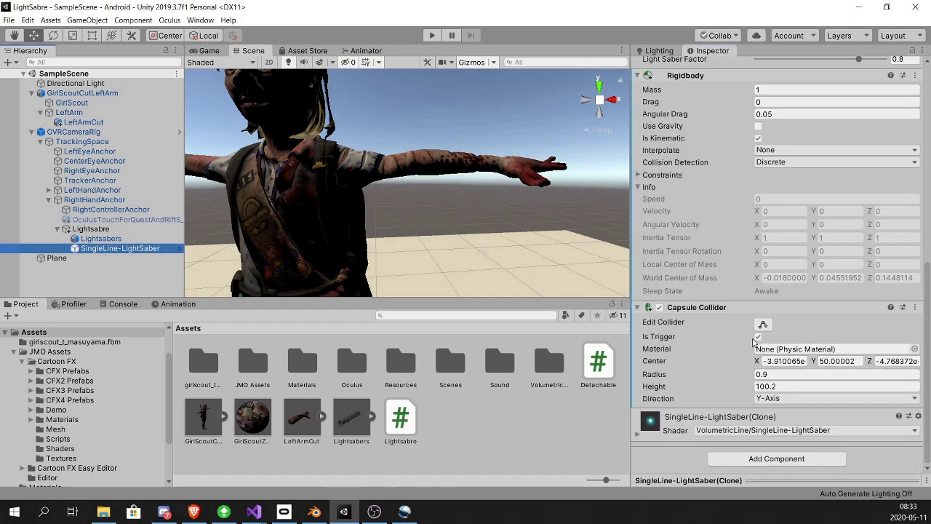
pyautogui.scroll(3, 710, 293)
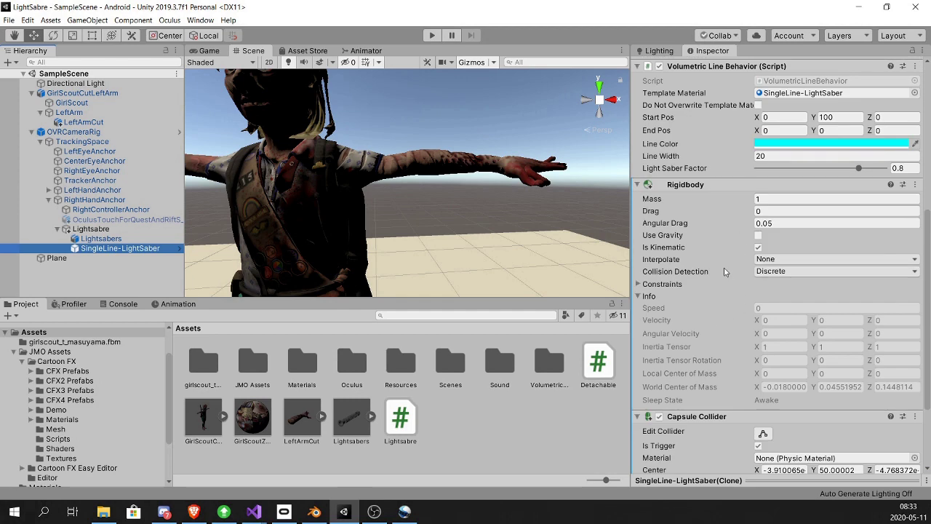
pyautogui.scroll(8, 733, 288)
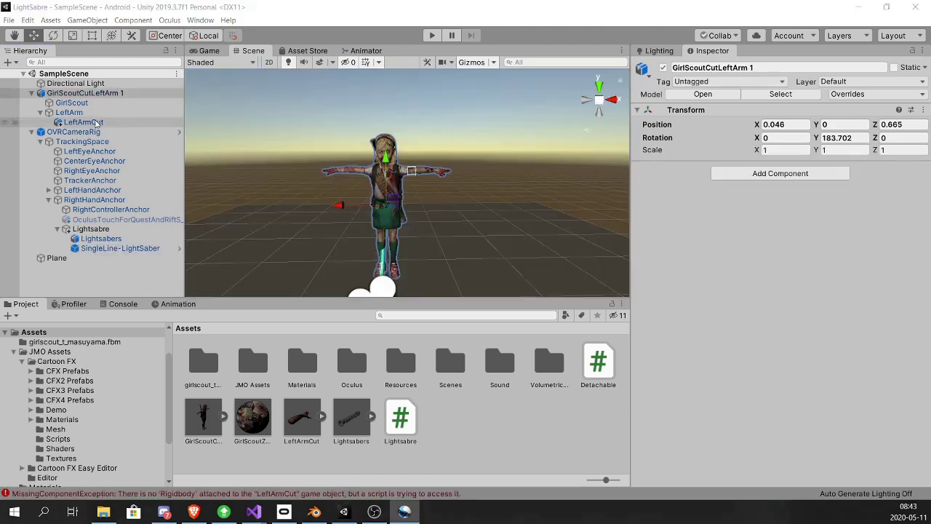
# Add a Rigidbody component to the LeftArmCut object and run the scene in Play mode
pyautogui.click(84, 122)
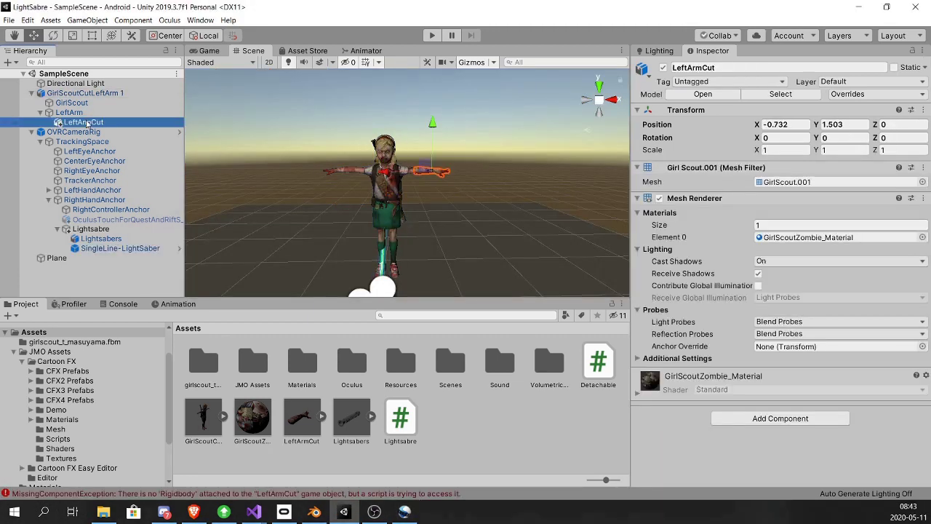
pyautogui.click(764, 420)
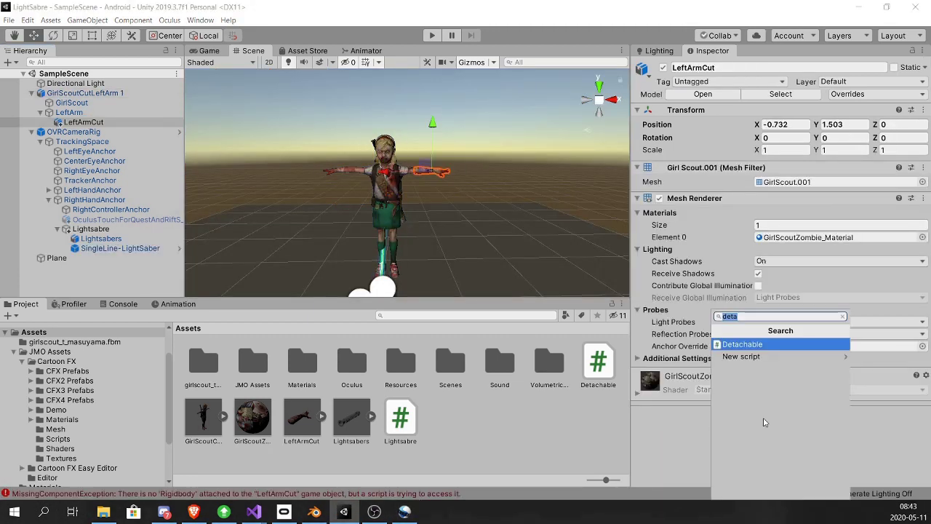
pyautogui.write('rigi')
pyautogui.press('Return')
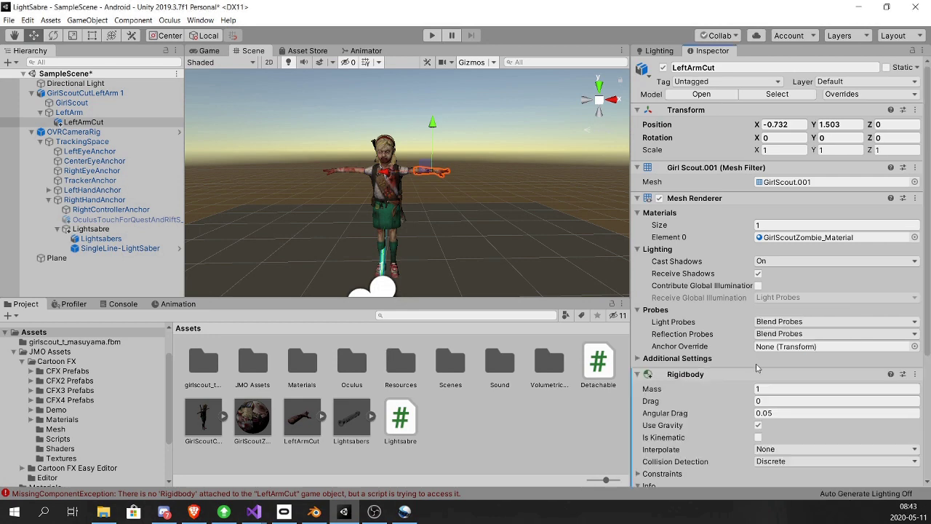
pyautogui.hotkey('ctrl', 'p')
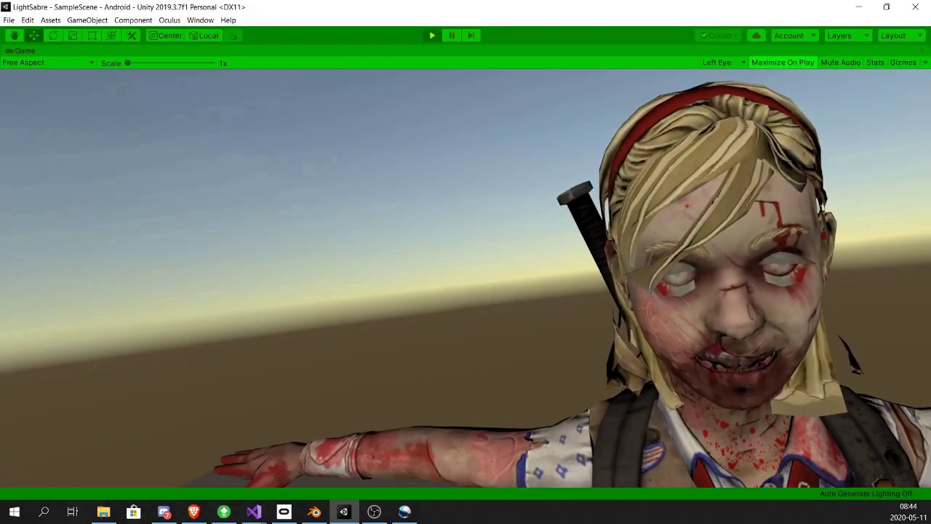